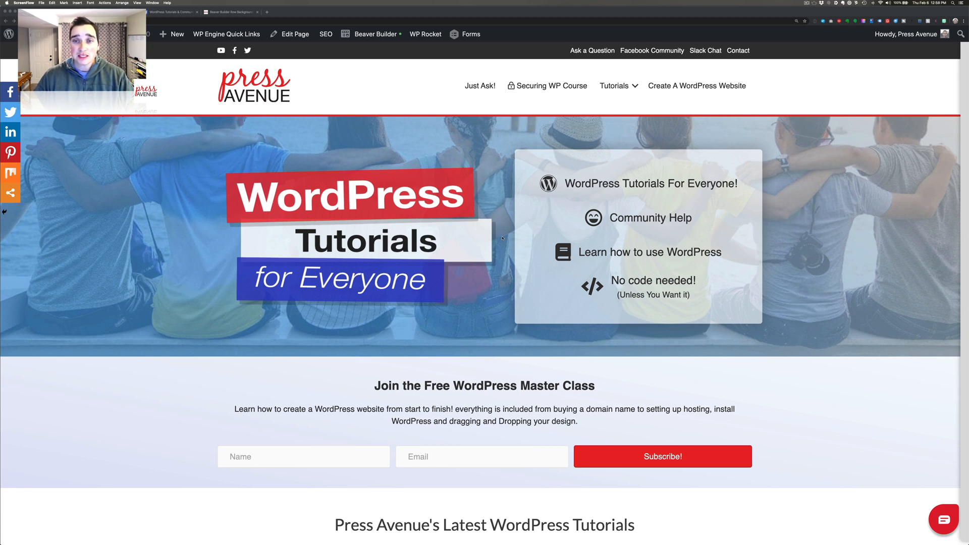
# Look over the Press Avenue homepage, from the hero banner through the tutorial listings to the Facebook group section.
pyautogui.moveTo(565, 183); pyautogui.dragTo(698, 303)
pyautogui.click(698, 302)
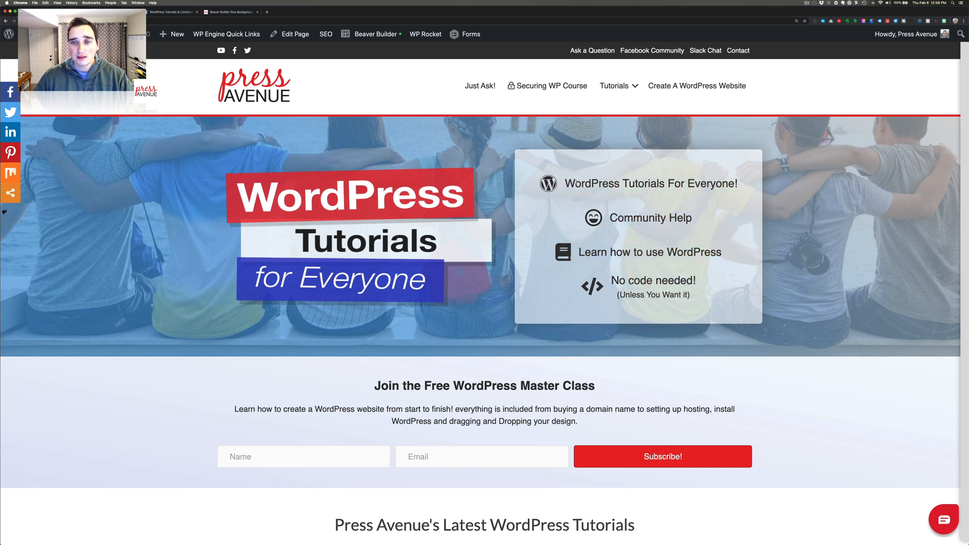
pyautogui.moveTo(575, 182); pyautogui.dragTo(695, 184)
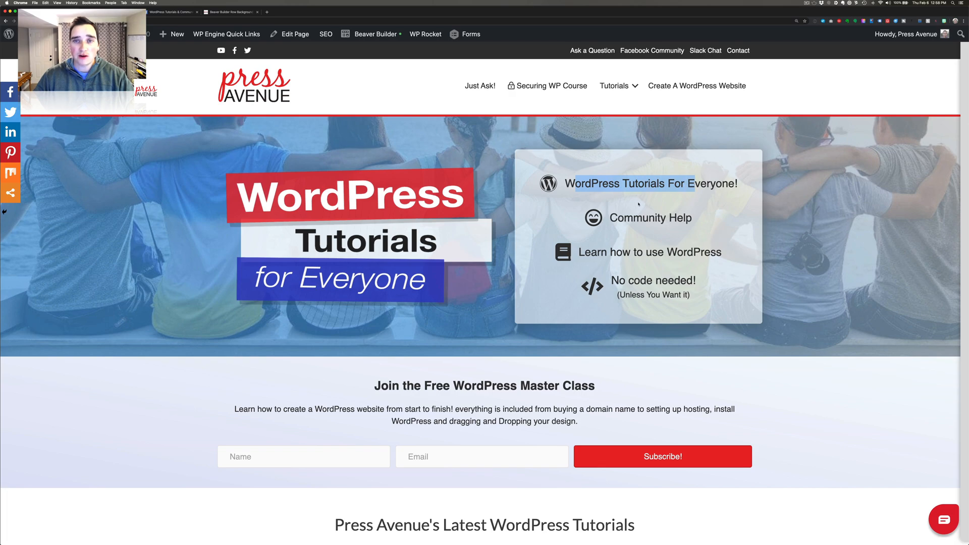
pyautogui.scroll(-20, 639, 203)
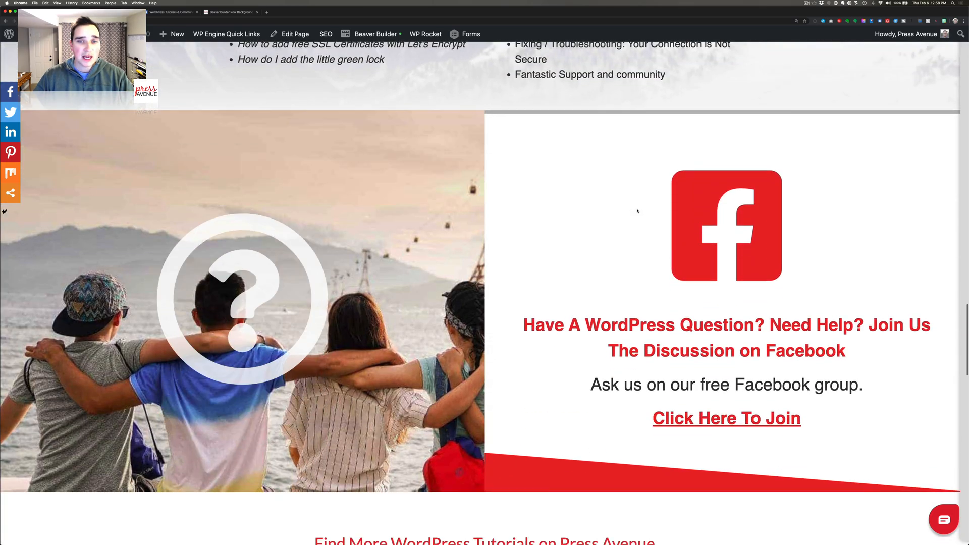
pyautogui.scroll(15, 637, 211)
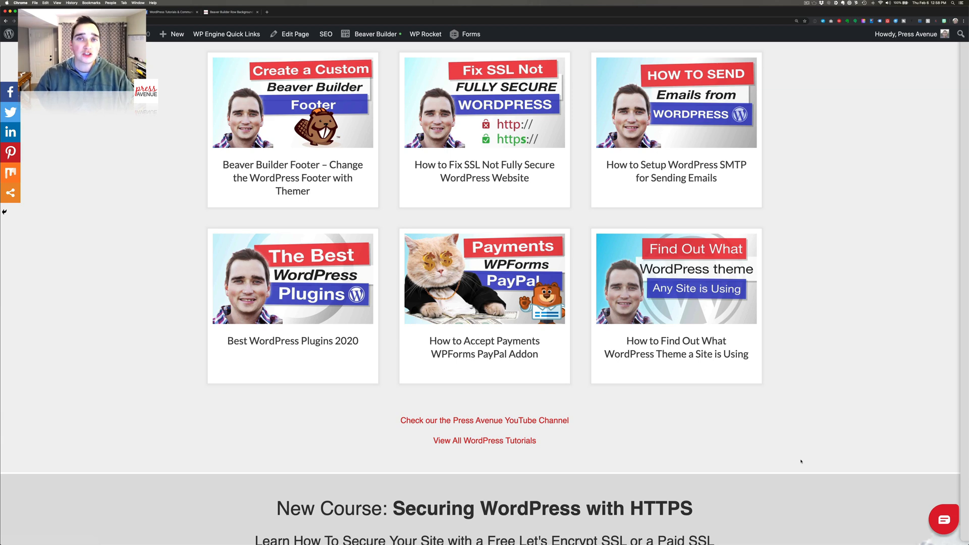
pyautogui.scroll(15, 670, 457)
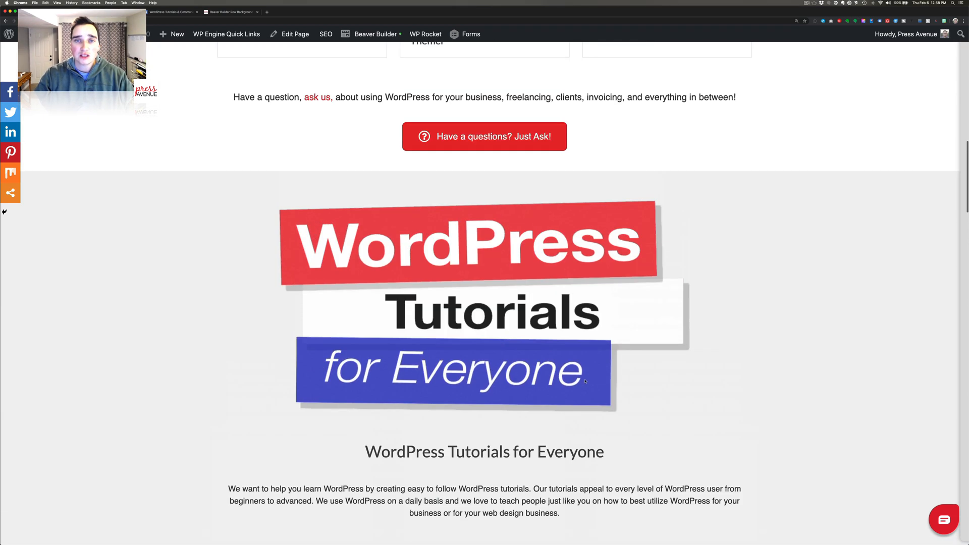
pyautogui.scroll(5, 584, 381)
pyautogui.scroll(-20, 585, 381)
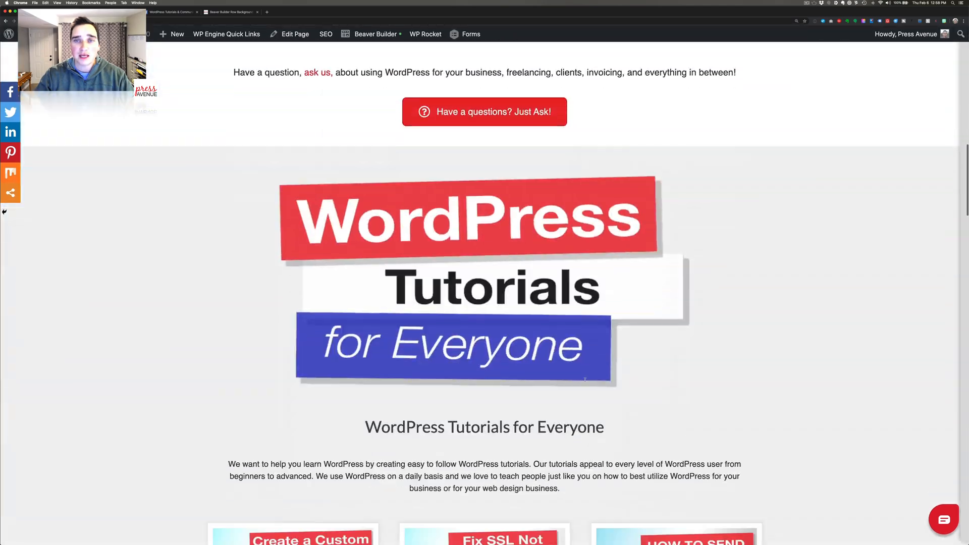
pyautogui.scroll(15, 585, 381)
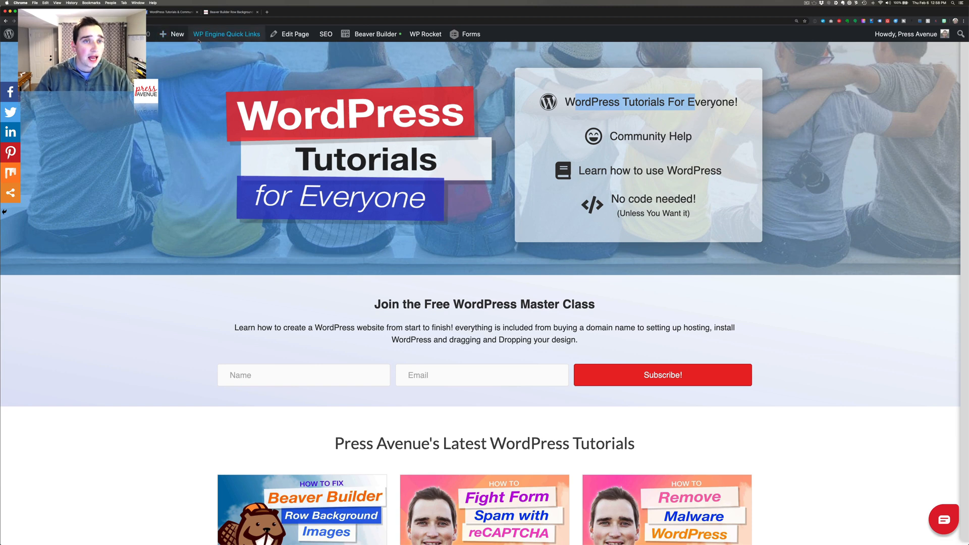
# Switch to the Beaver Builder Row Background Image Fix post and examine its TL;DR line about skipping to the solution.
pyautogui.click(229, 12)
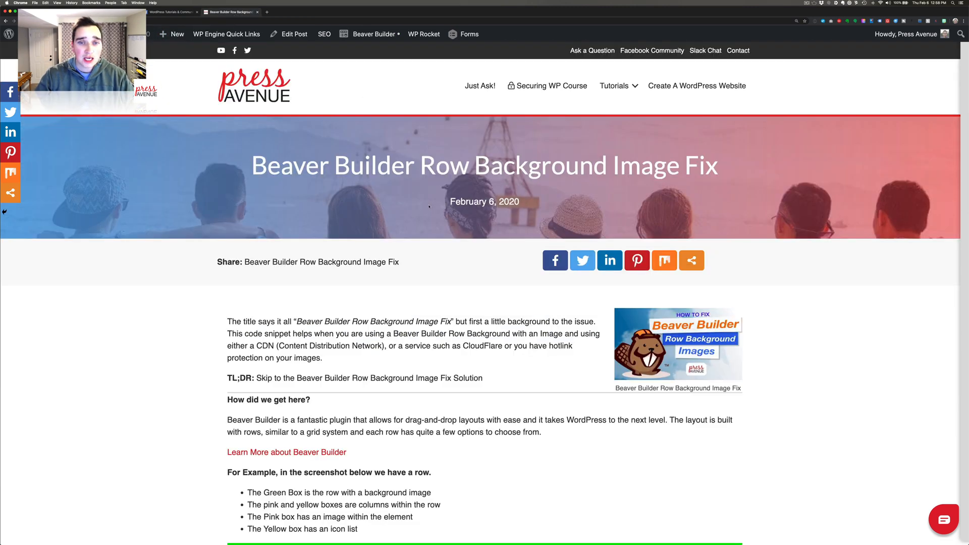
pyautogui.scroll(-5, 431, 210)
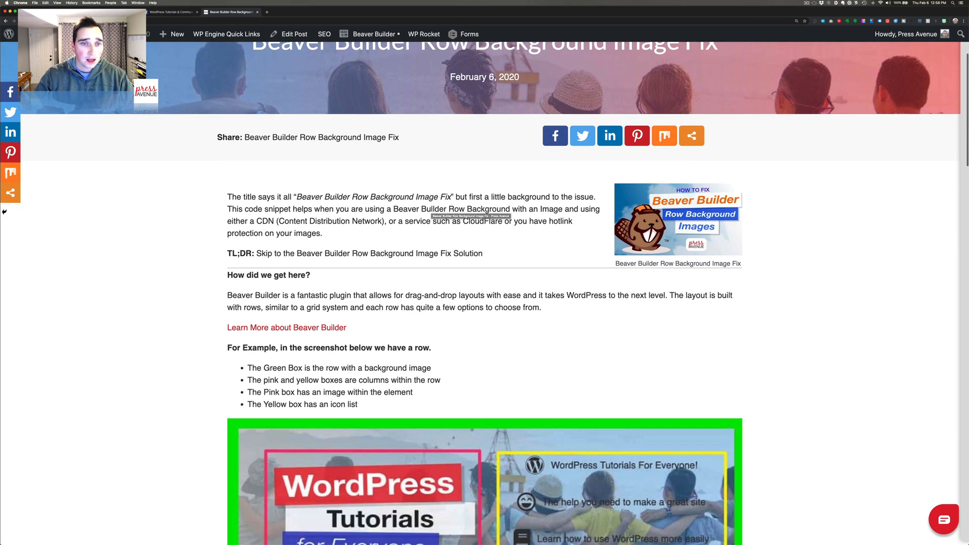
pyautogui.scroll(-2, 431, 208)
pyautogui.scroll(1, 221, 215)
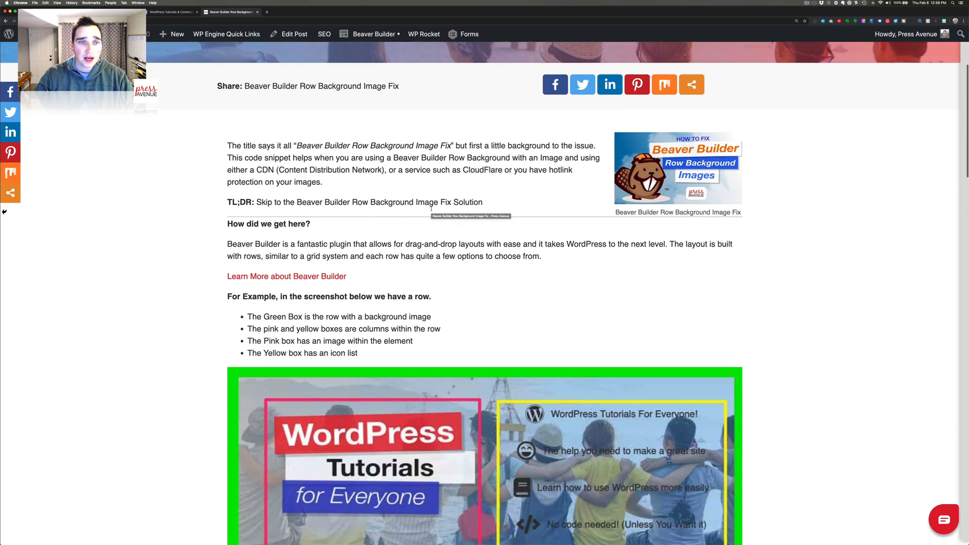
pyautogui.moveTo(226, 209); pyautogui.dragTo(485, 208)
pyautogui.click(487, 207)
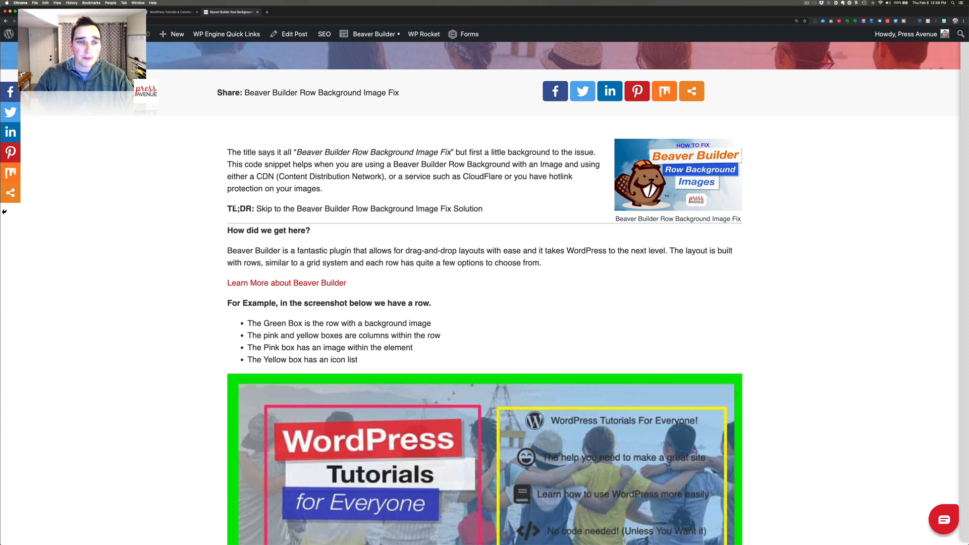
pyautogui.moveTo(234, 208); pyautogui.dragTo(453, 209)
# Examine the solution section of the post and its fl_builder_render_css code snippet.
pyautogui.scroll(-4, 407, 207)
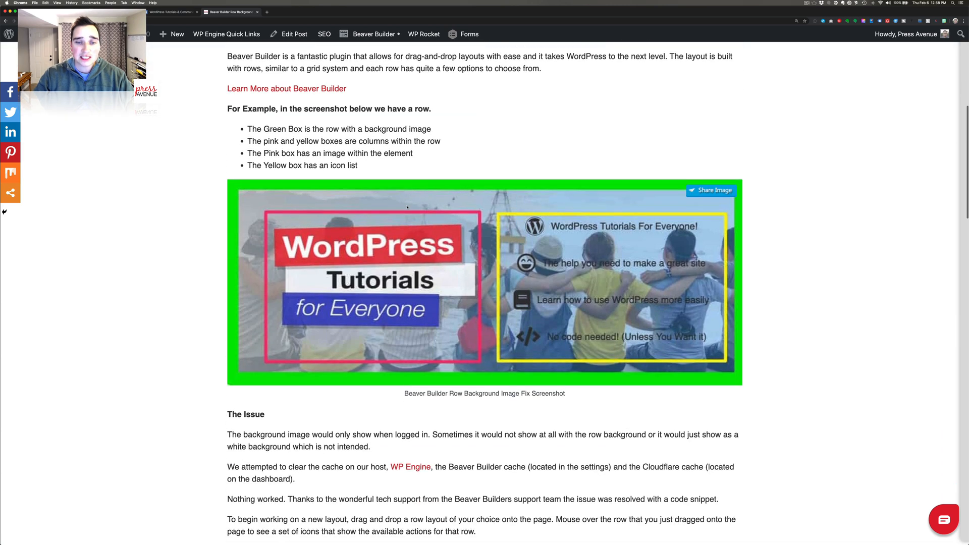
pyautogui.scroll(-10, 406, 207)
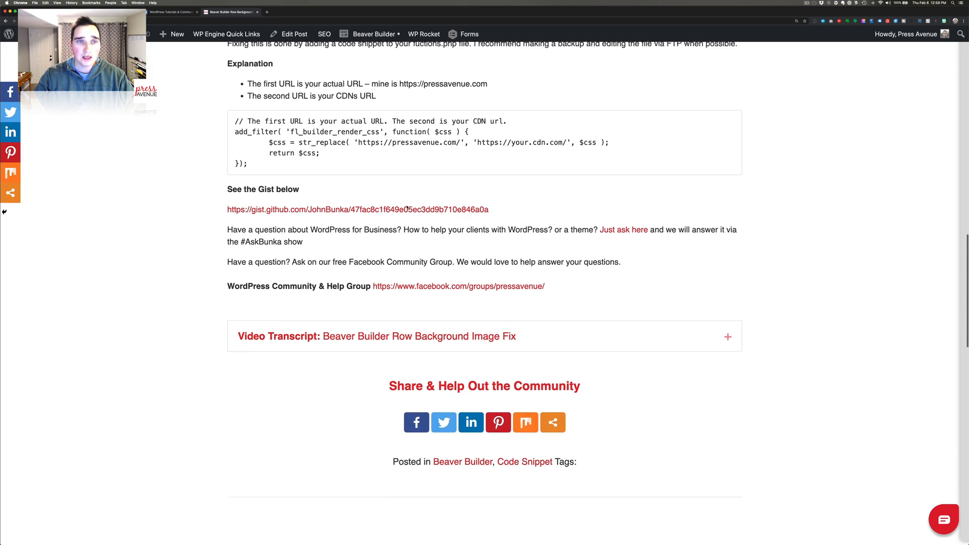
pyautogui.scroll(1, 407, 207)
pyautogui.moveTo(257, 151); pyautogui.dragTo(368, 194)
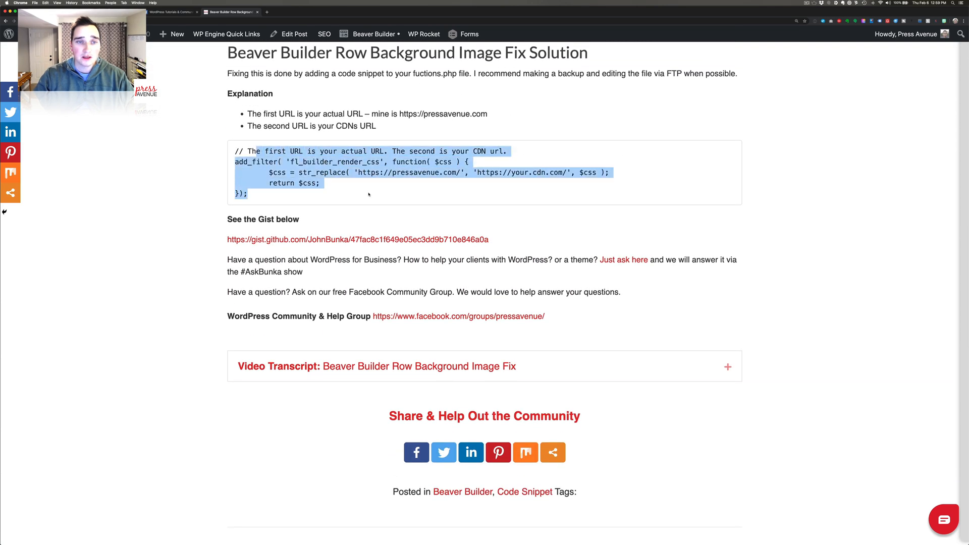
pyautogui.click(368, 195)
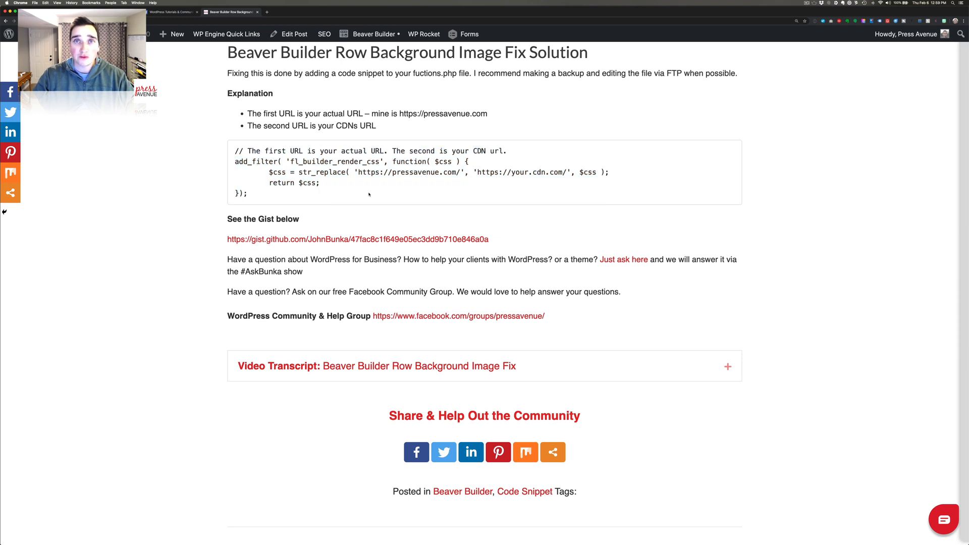
pyautogui.scroll(4, 368, 197)
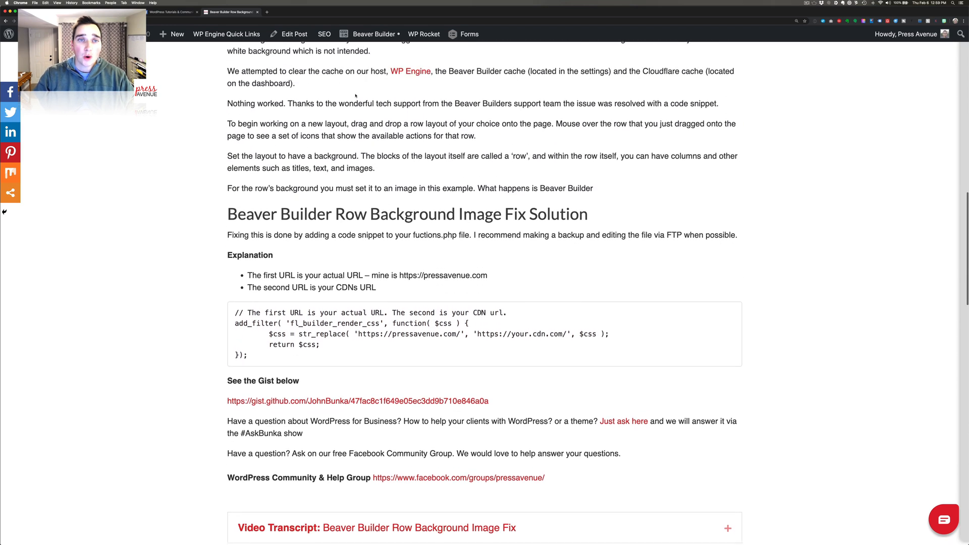
# Open the Beaver Builder Row Background Image Fix post for editing and locate its solution heading.
pyautogui.click(292, 34)
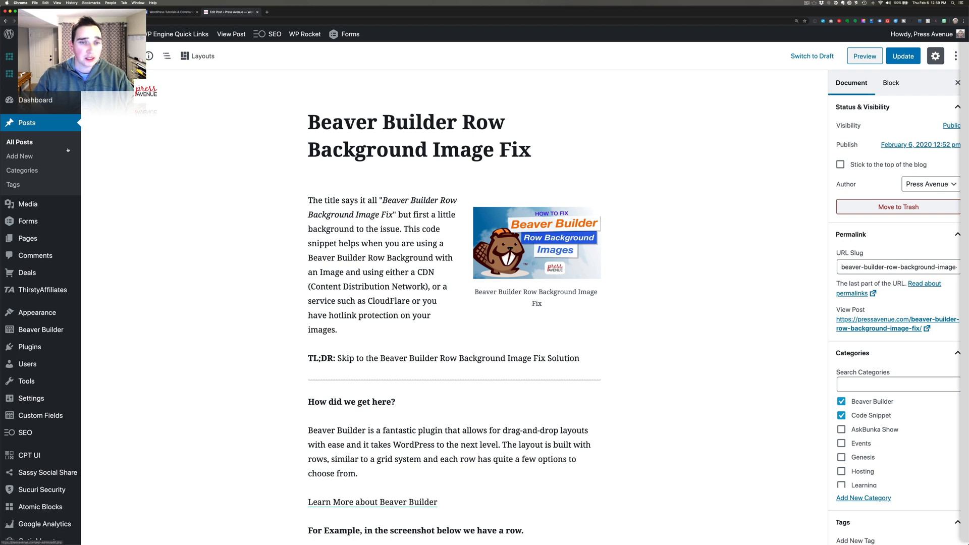
pyautogui.scroll(-15, 376, 180)
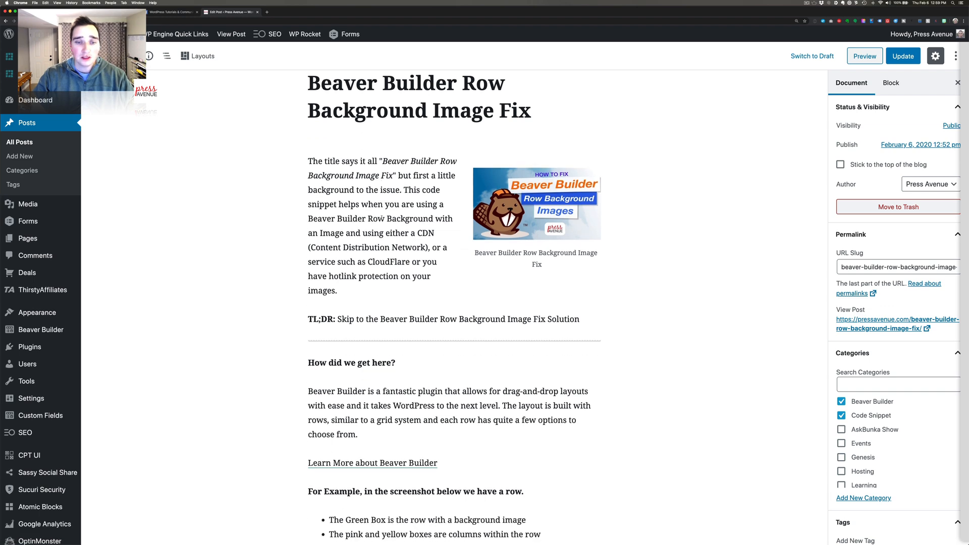
pyautogui.scroll(-10, 383, 218)
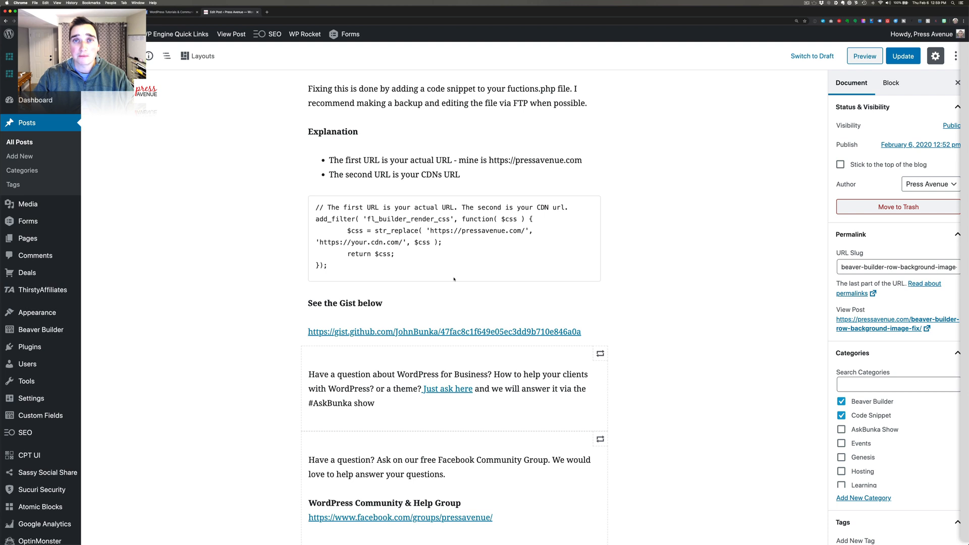
pyautogui.scroll(4, 447, 277)
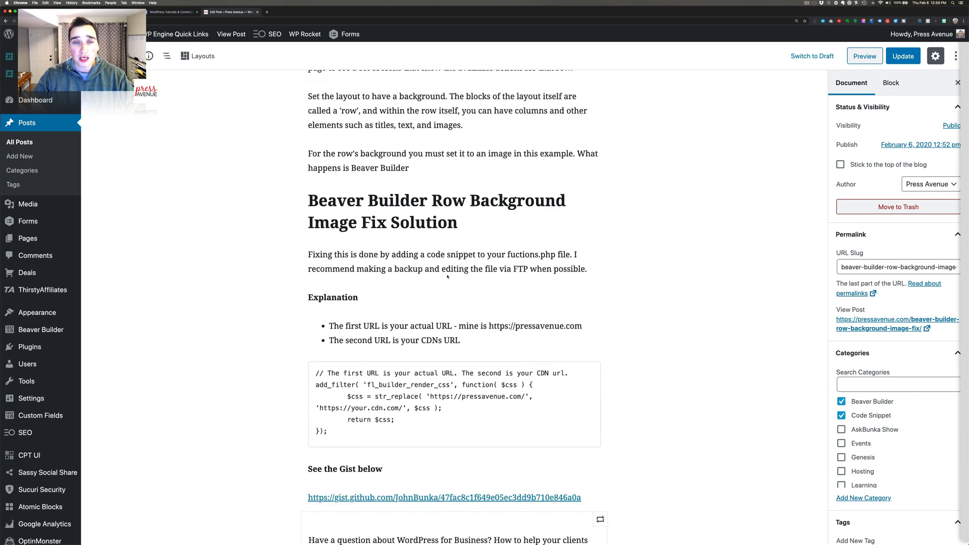
# Insert an H2 heading block reading "Anchor Text" directly below the Beaver Builder Row Background Image Fix Solution heading.
pyautogui.click(413, 208)
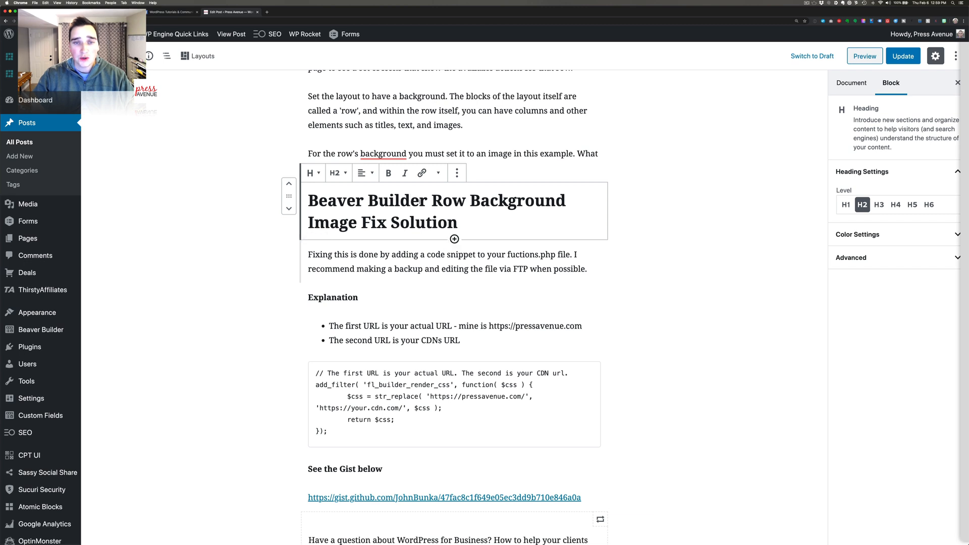
pyautogui.click(454, 239)
pyautogui.click(511, 326)
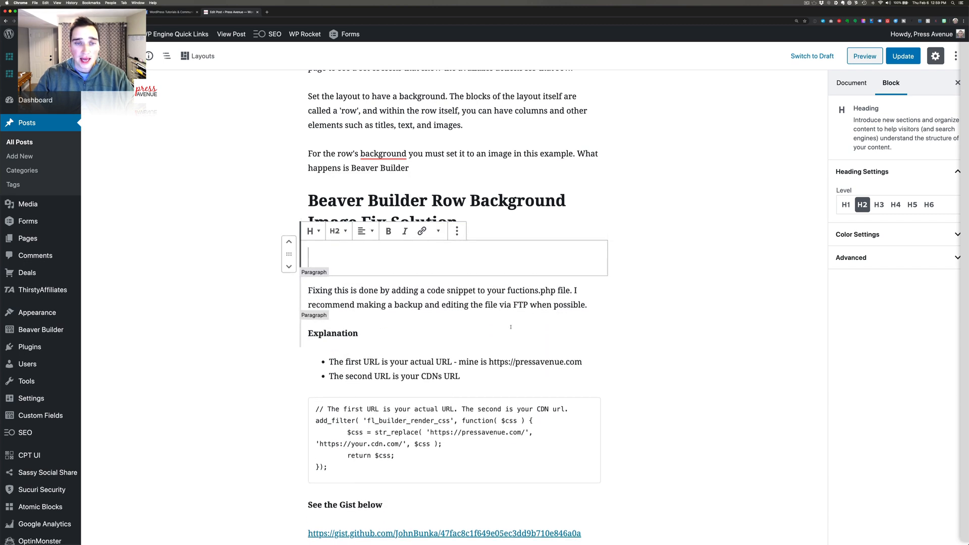
pyautogui.write('A')
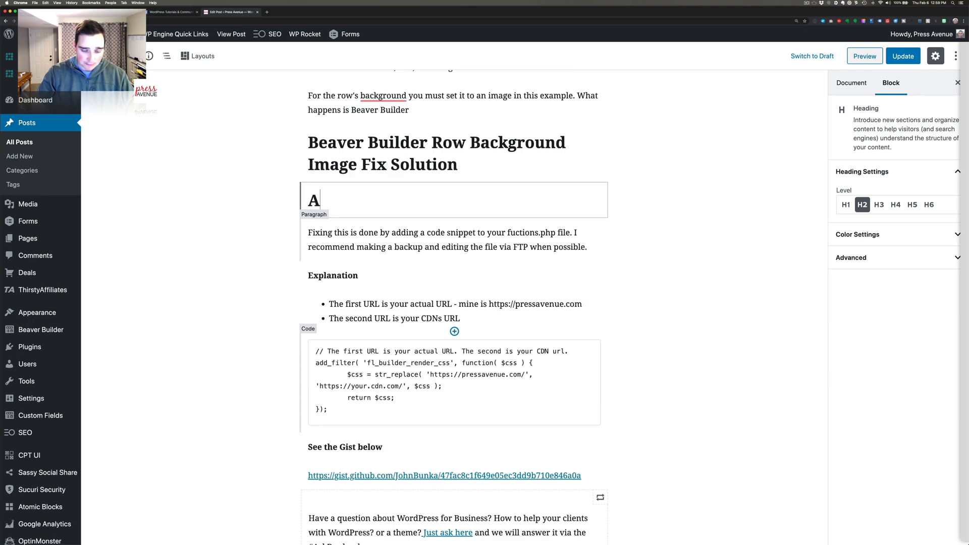
pyautogui.write('nchor Text')
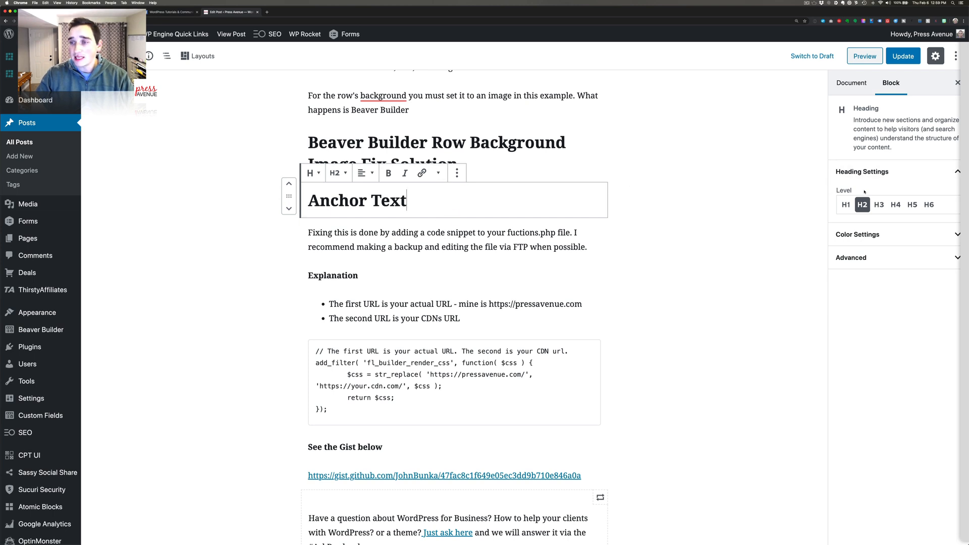
# Set the HTML anchor of the "Anchor Text" heading to solution-for-the-fix.
pyautogui.click(872, 235)
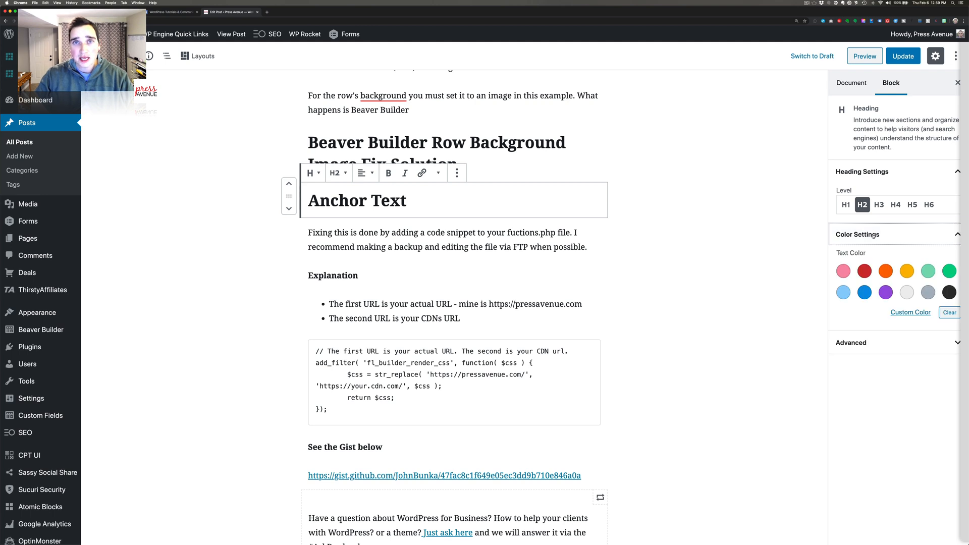
pyautogui.click(904, 350)
pyautogui.scroll(-3, 906, 410)
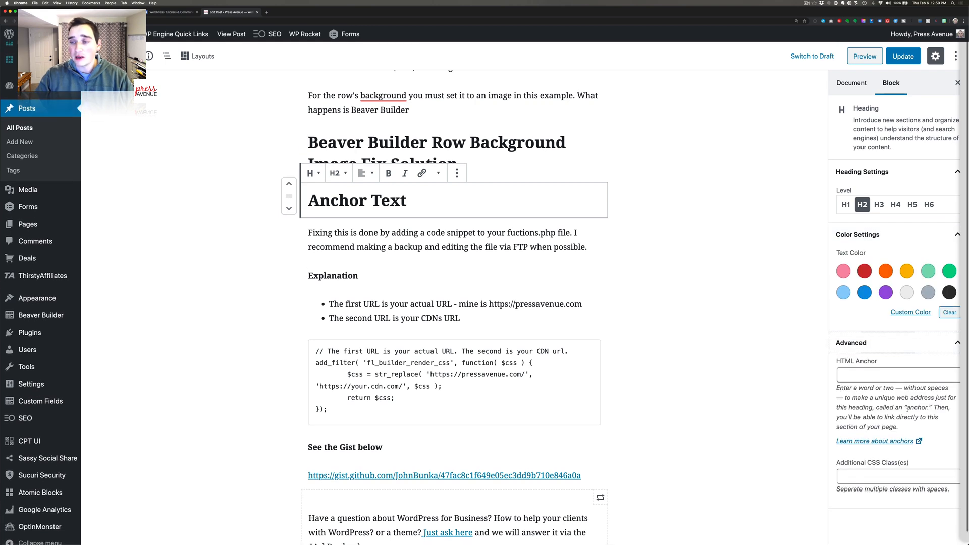
pyautogui.click(875, 374)
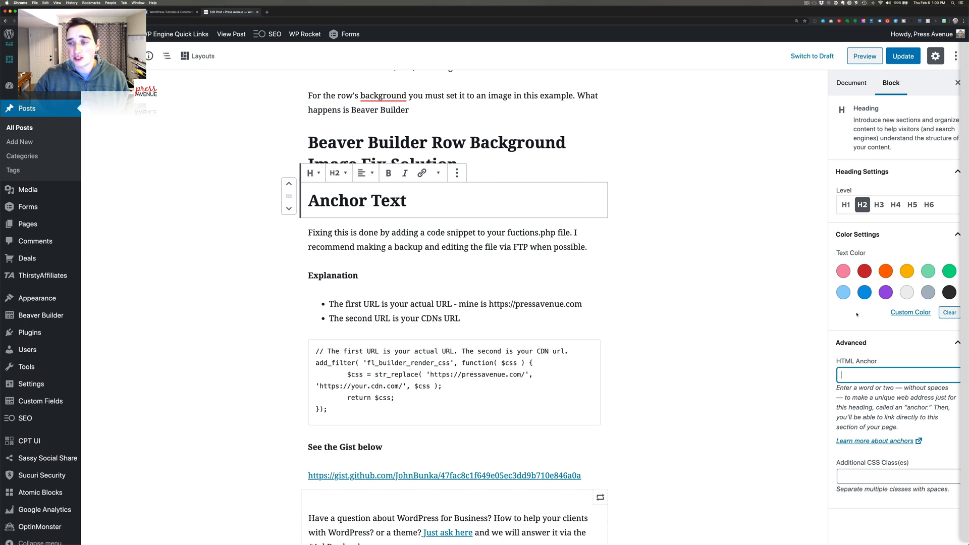
pyautogui.write('solution')
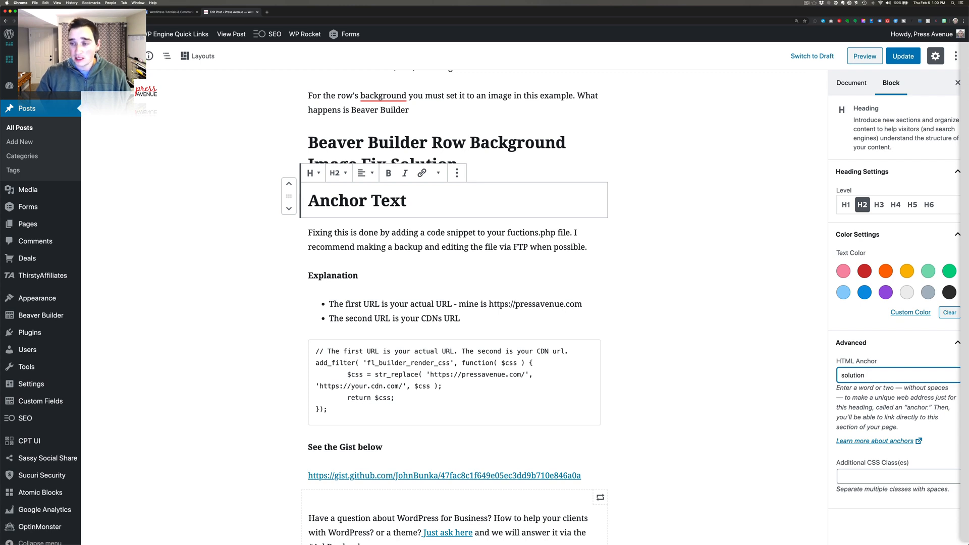
pyautogui.write('-for')
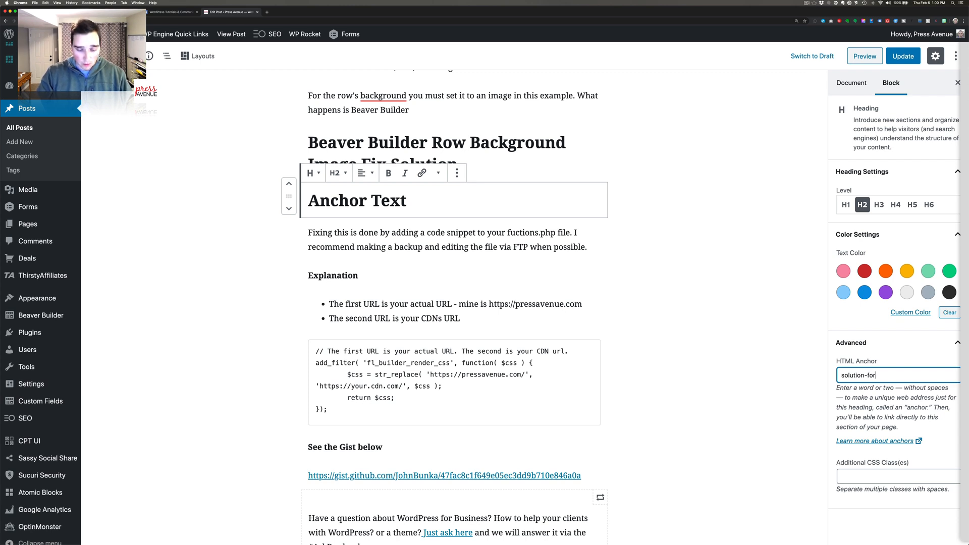
pyautogui.write('-the-fix')
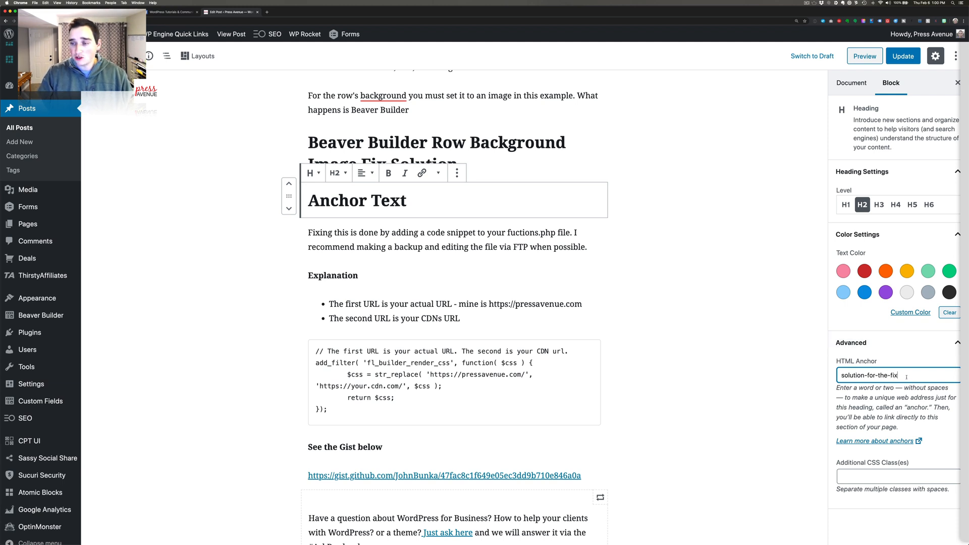
# Copy the heading's full HTML anchor, solution-for-the-fix.
pyautogui.moveTo(906, 376); pyautogui.dragTo(831, 374)
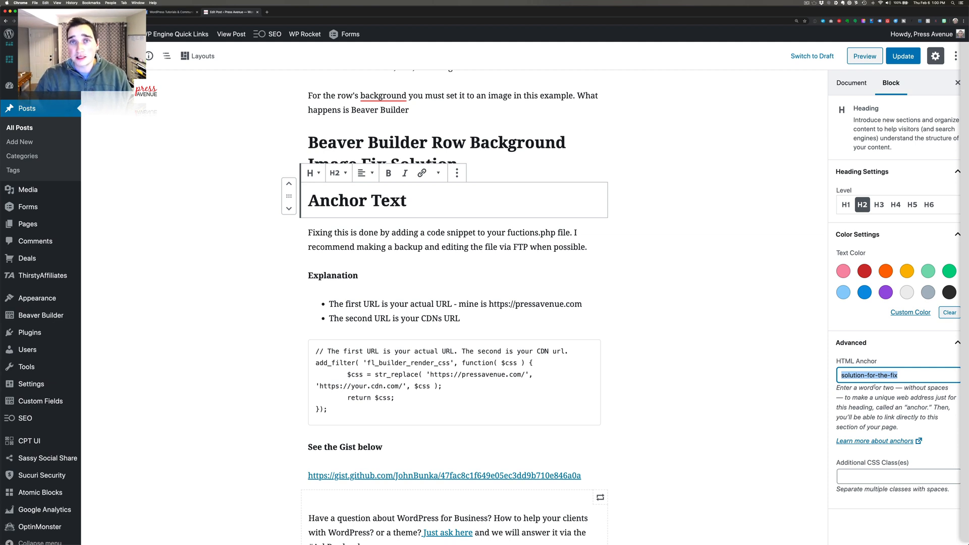
pyautogui.rightClick(875, 375)
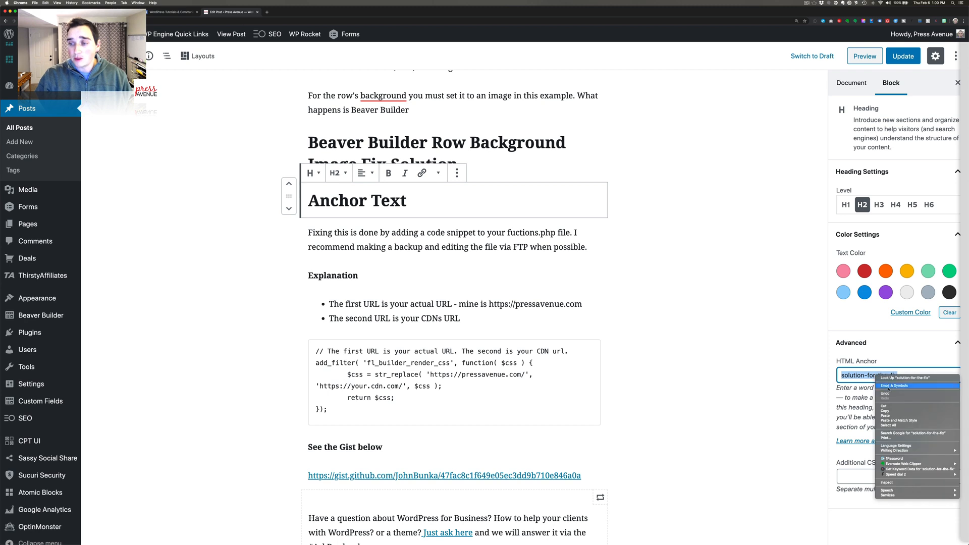
pyautogui.click(895, 411)
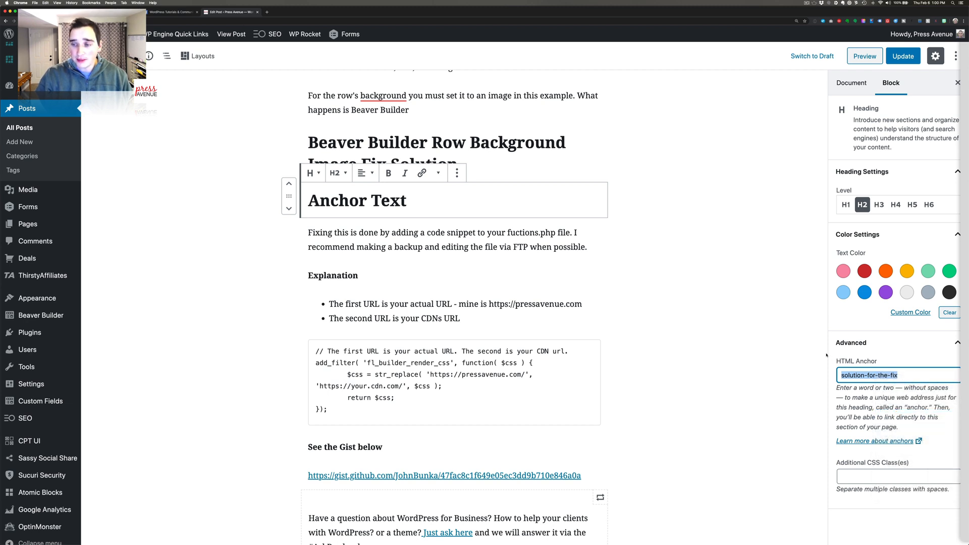
# Link the TL;DR text "Skip to the Beaver Builder Row Background Image Fix Solution" to #solution-for-the-fix.
pyautogui.scroll(15, 467, 236)
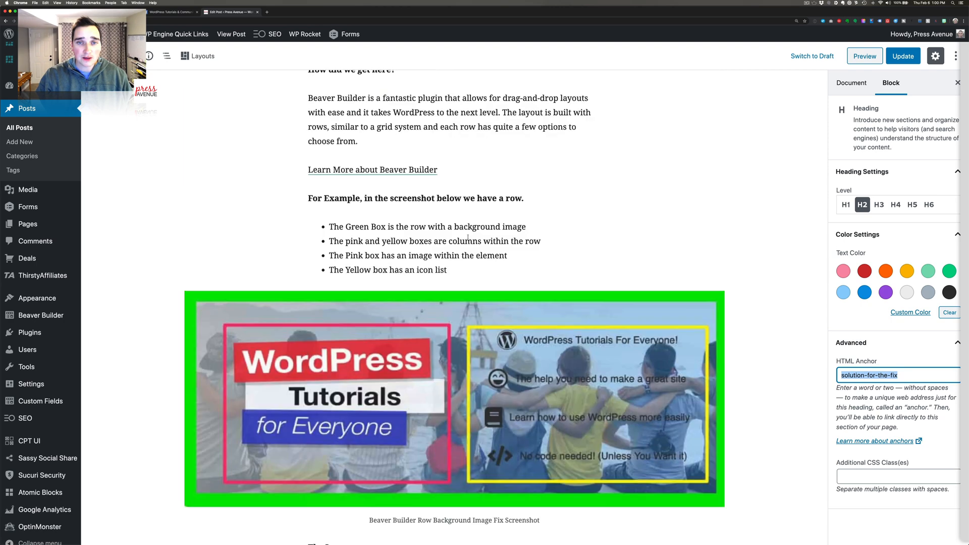
pyautogui.scroll(-5, 467, 236)
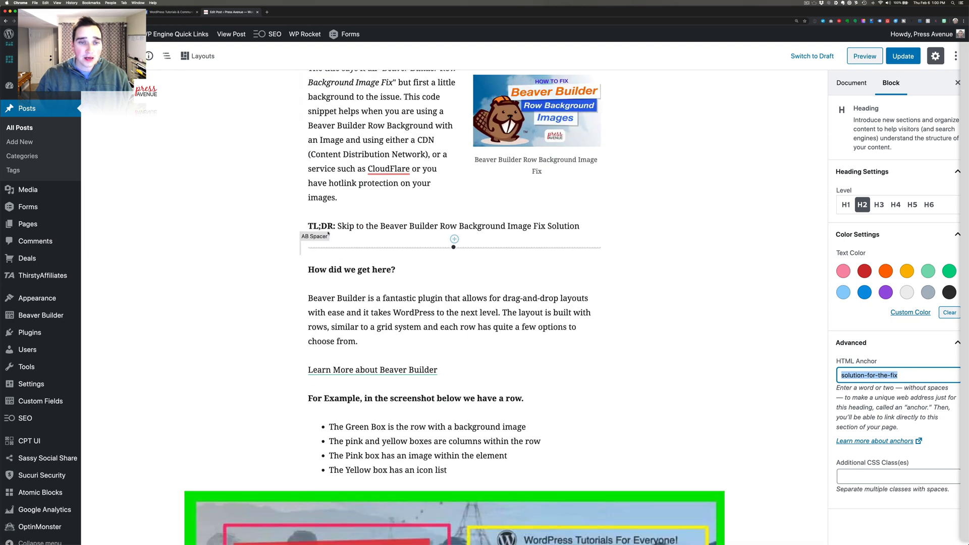
pyautogui.moveTo(338, 226); pyautogui.dragTo(582, 228)
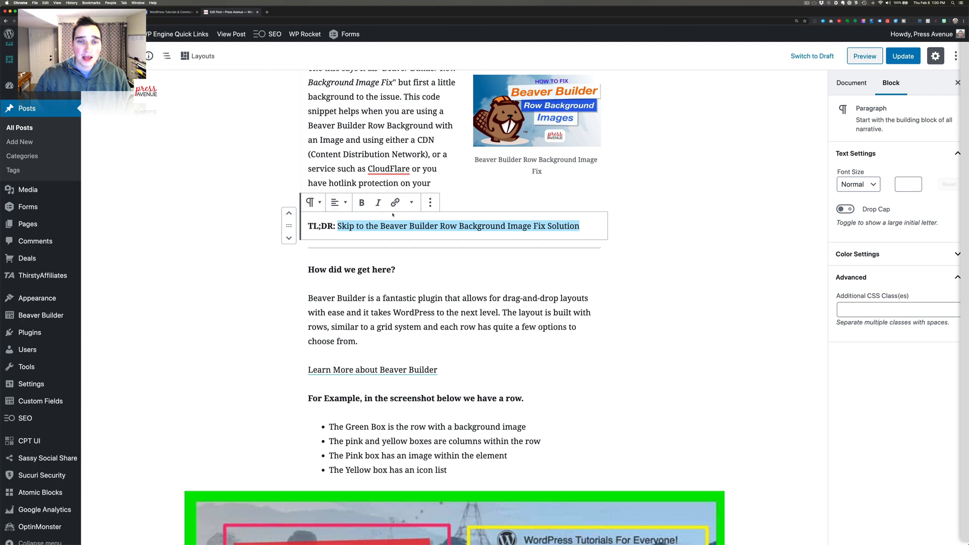
pyautogui.click(396, 203)
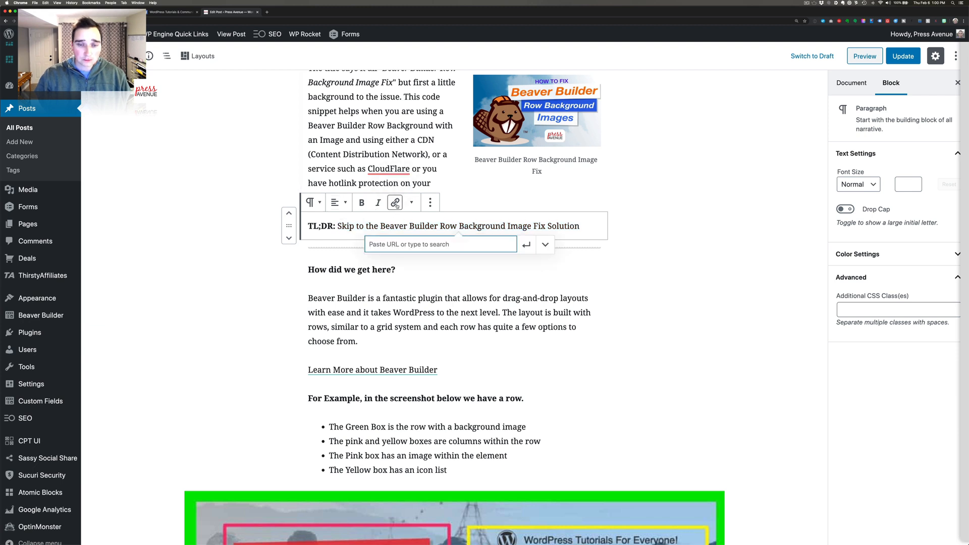
pyautogui.write('#')
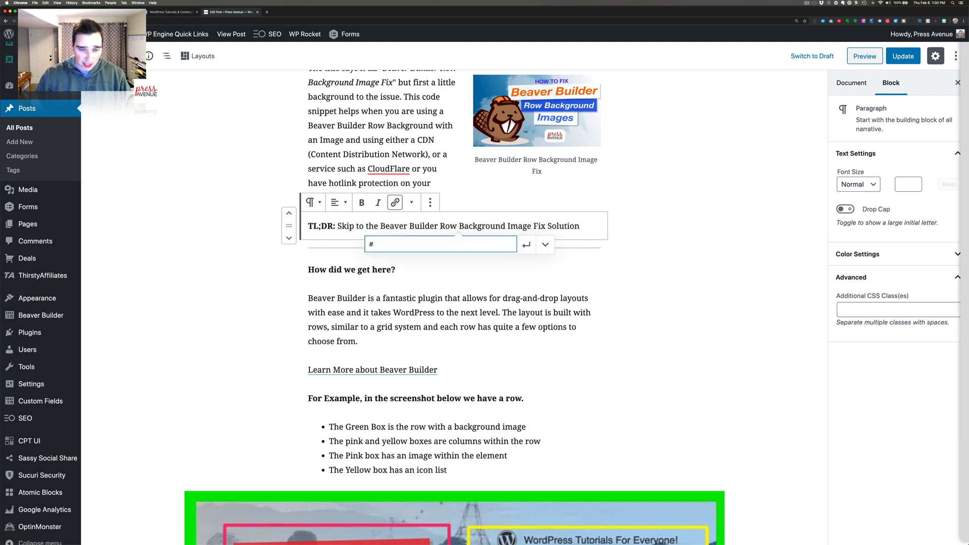
pyautogui.press('super+v')
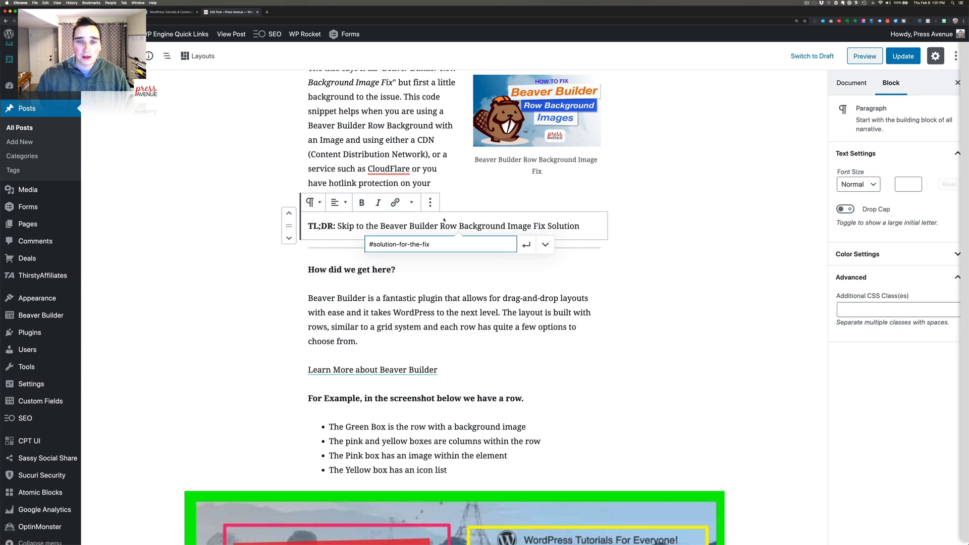
pyautogui.click(526, 245)
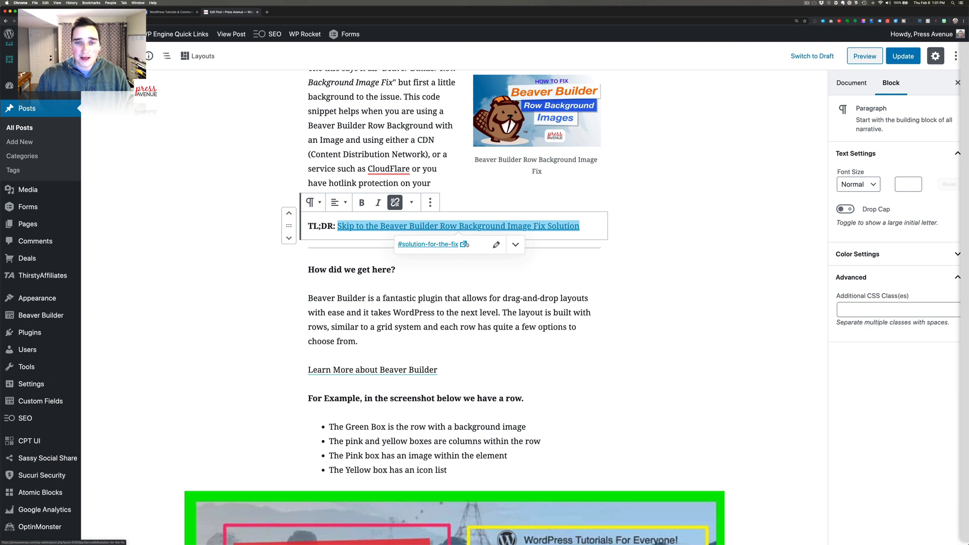
# Update the post and test its TL;DR link on the published page.
pyautogui.click(901, 56)
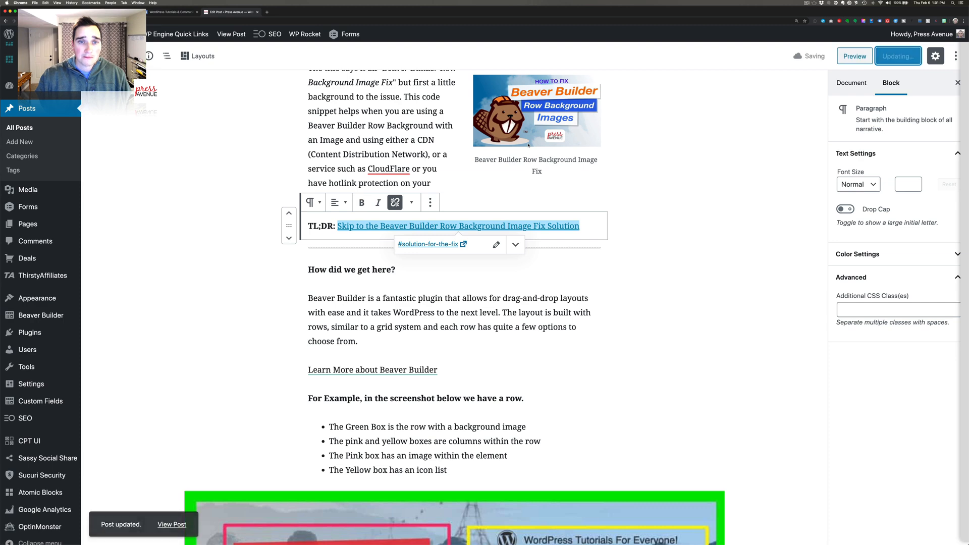
pyautogui.click(171, 523)
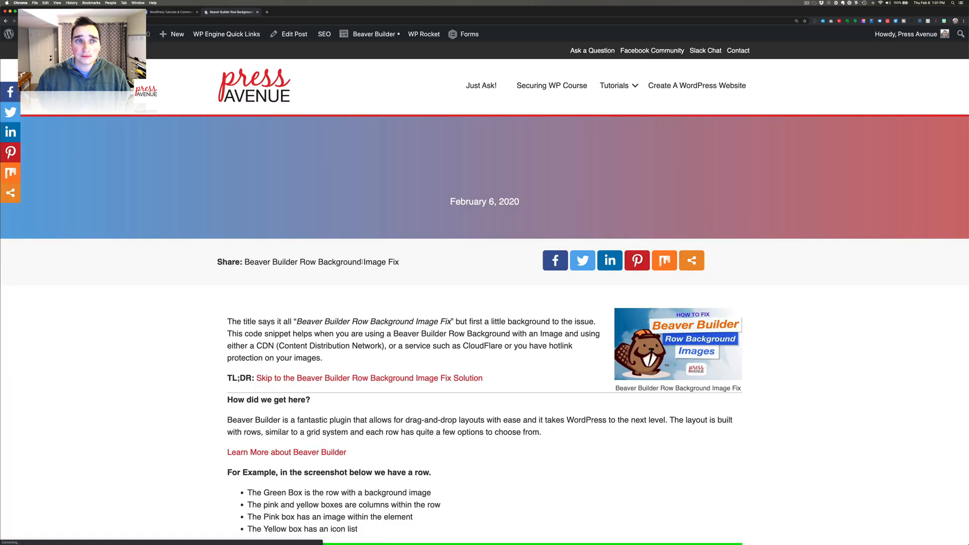
pyautogui.scroll(-3, 412, 299)
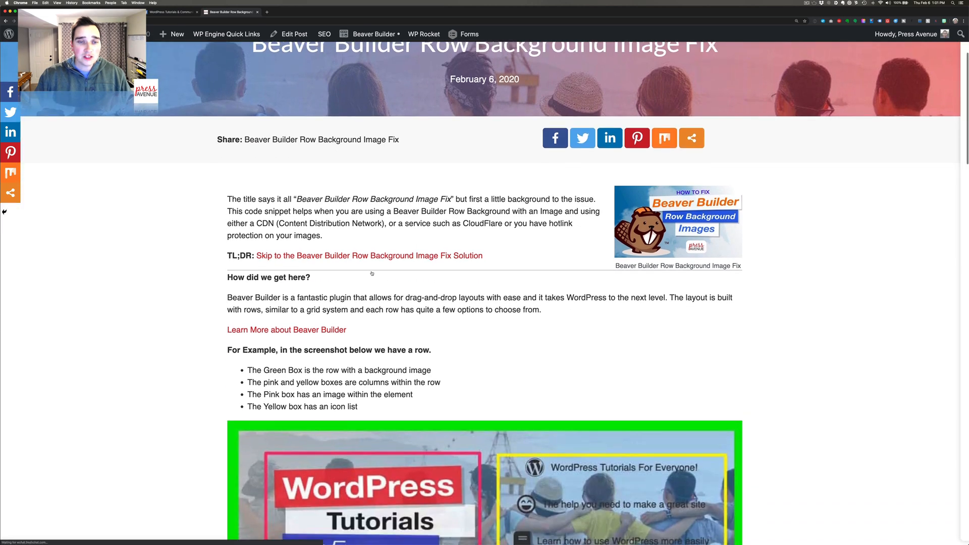
pyautogui.click(329, 256)
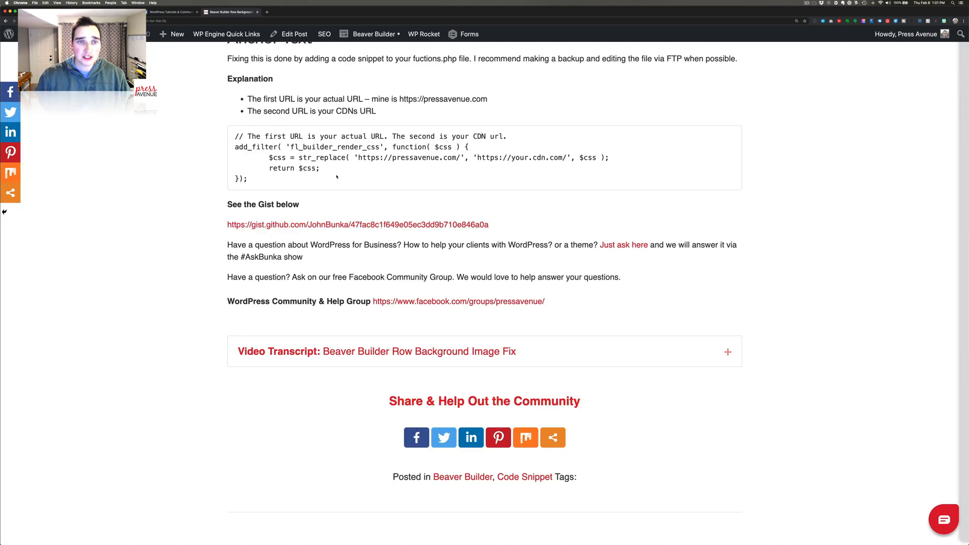
# Return to the start of the published post and follow the TL;DR link once more.
pyautogui.moveTo(337, 176); pyautogui.dragTo(295, 135)
pyautogui.scroll(1, 330, 152)
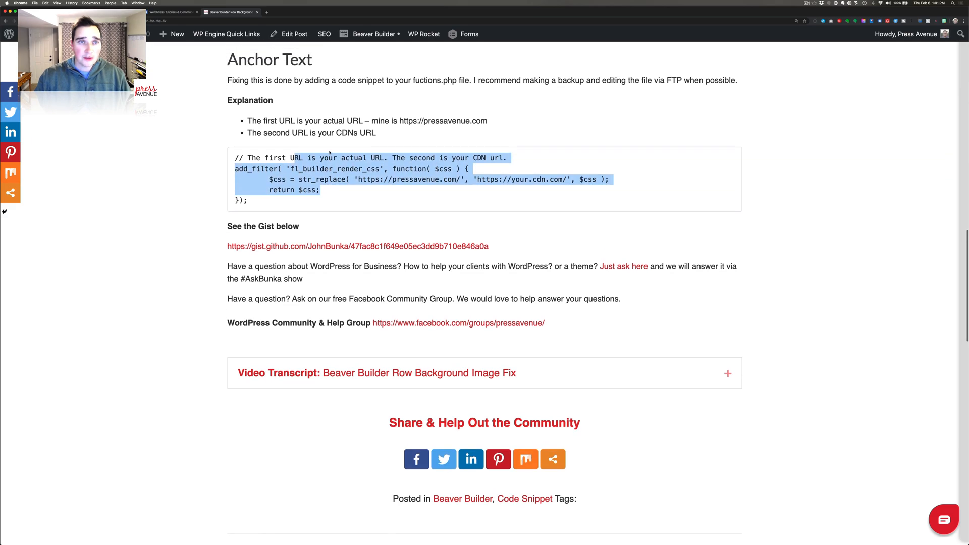
pyautogui.scroll(3, 329, 152)
pyautogui.click(400, 237)
pyautogui.scroll(5, 399, 237)
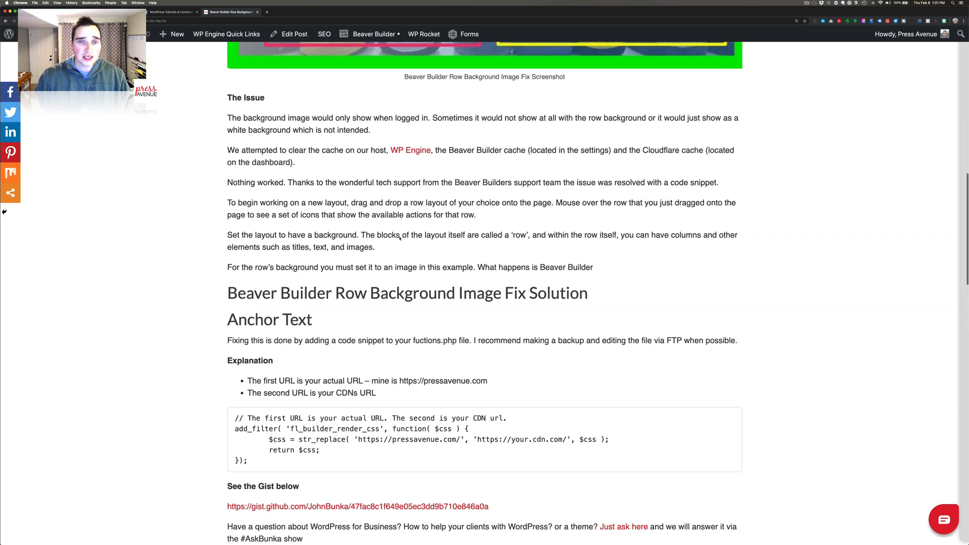
pyautogui.scroll(12, 400, 237)
pyautogui.click(471, 377)
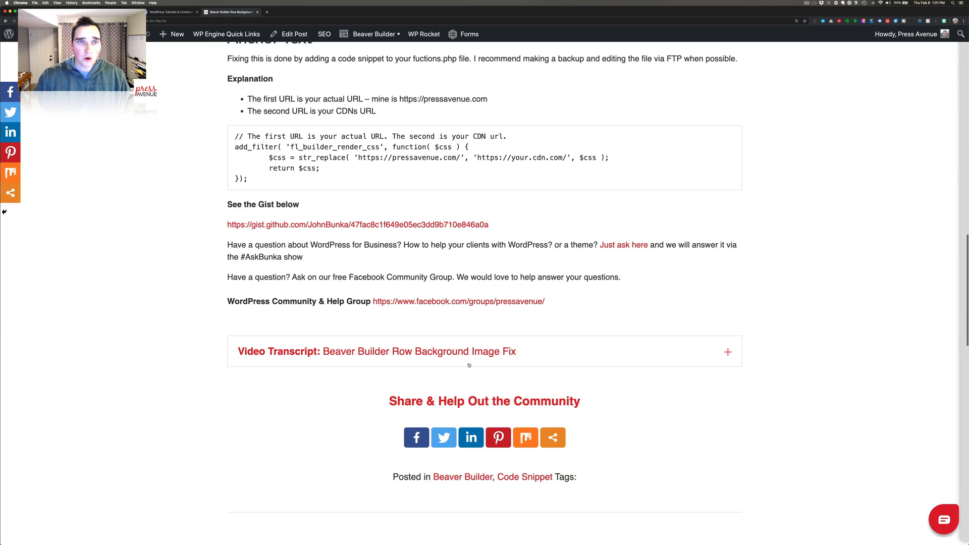
# Examine where the jump lands relative to the "Anchor Text" heading and the solution heading above it.
pyautogui.scroll(1, 303, 80)
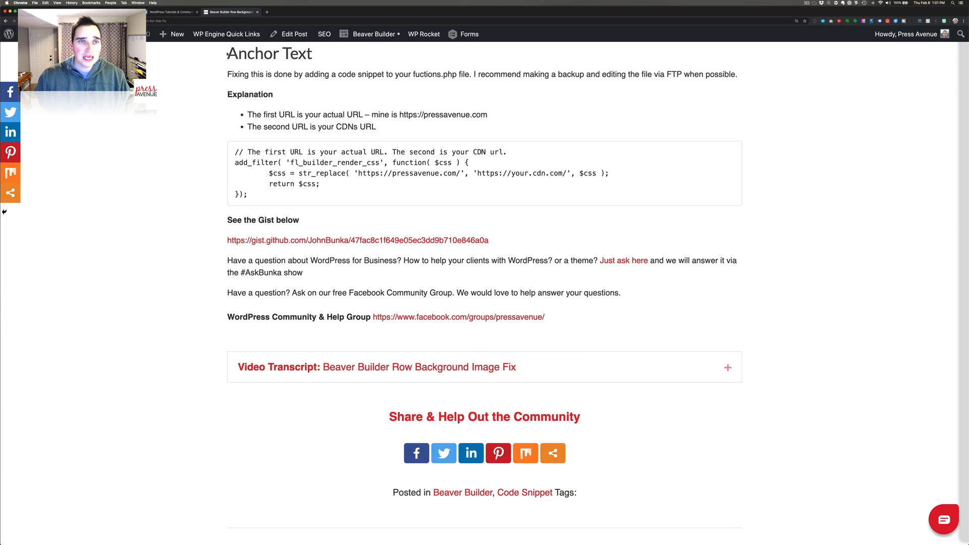
pyautogui.moveTo(228, 54); pyautogui.dragTo(248, 54)
pyautogui.scroll(1, 278, 117)
pyautogui.scroll(-1, 278, 118)
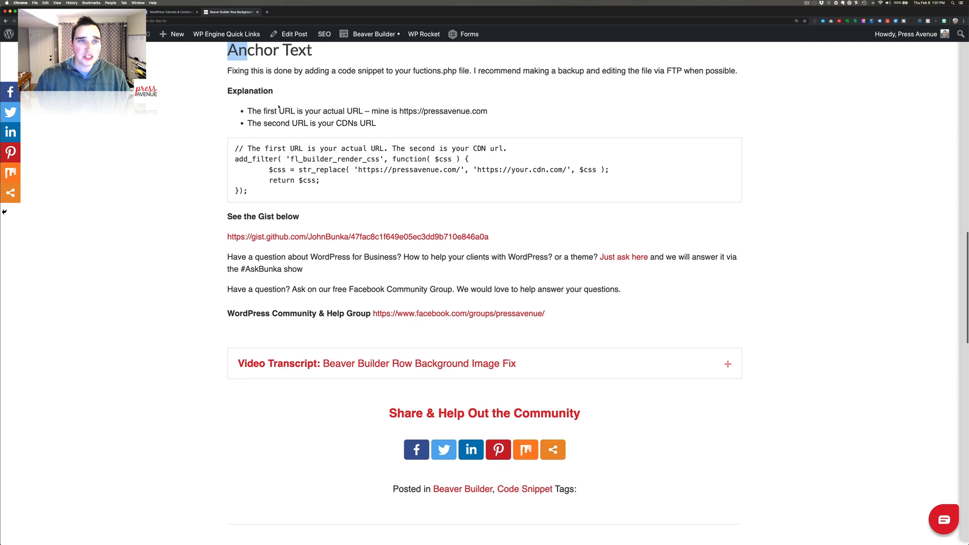
pyautogui.click(245, 67)
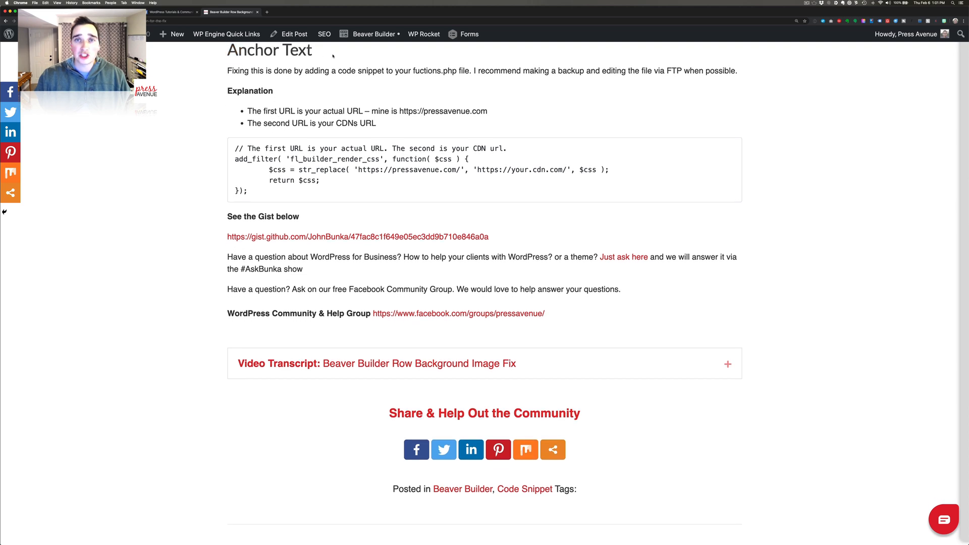
pyautogui.moveTo(228, 51); pyautogui.dragTo(313, 50)
pyautogui.scroll(4, 244, 83)
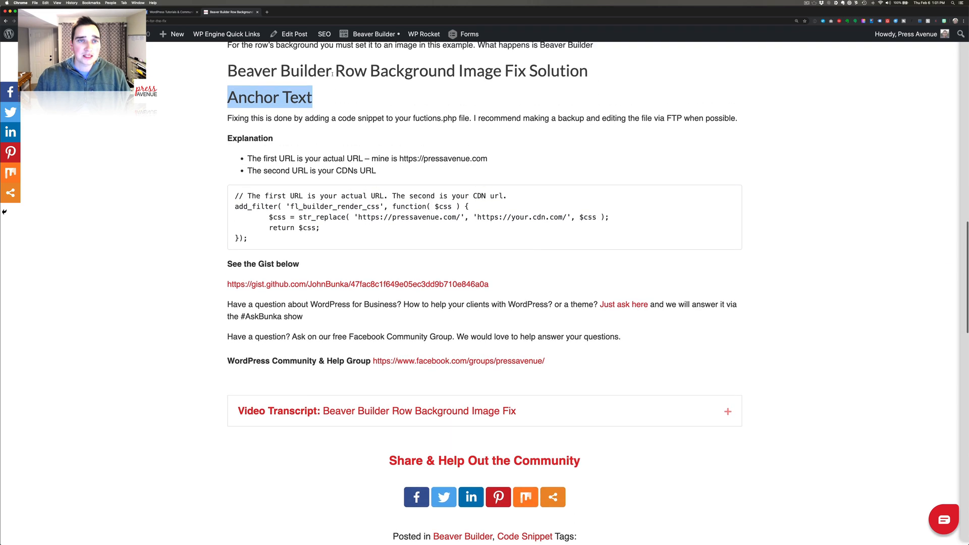
pyautogui.click(245, 82)
pyautogui.moveTo(245, 82); pyautogui.dragTo(588, 84)
pyautogui.click(307, 100)
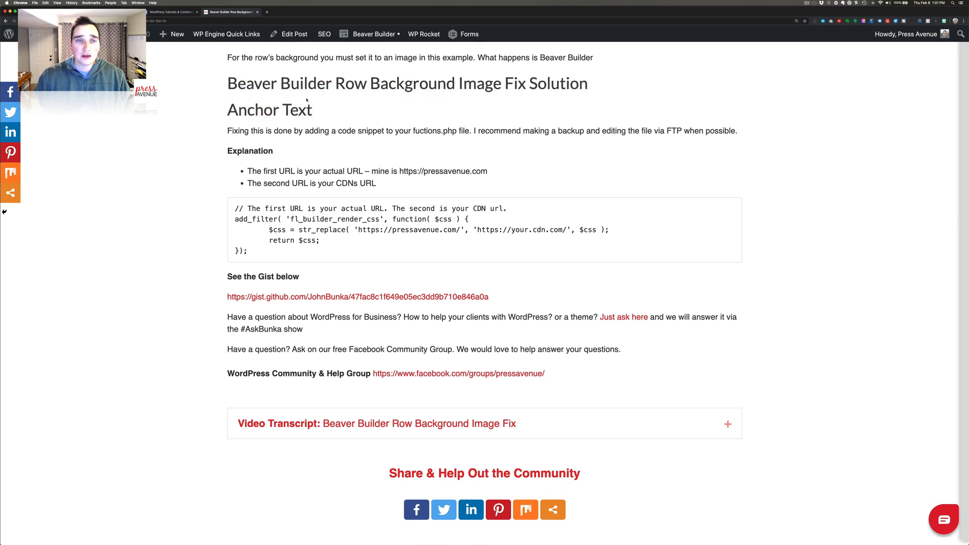
pyautogui.moveTo(221, 117); pyautogui.dragTo(323, 114)
pyautogui.click(341, 114)
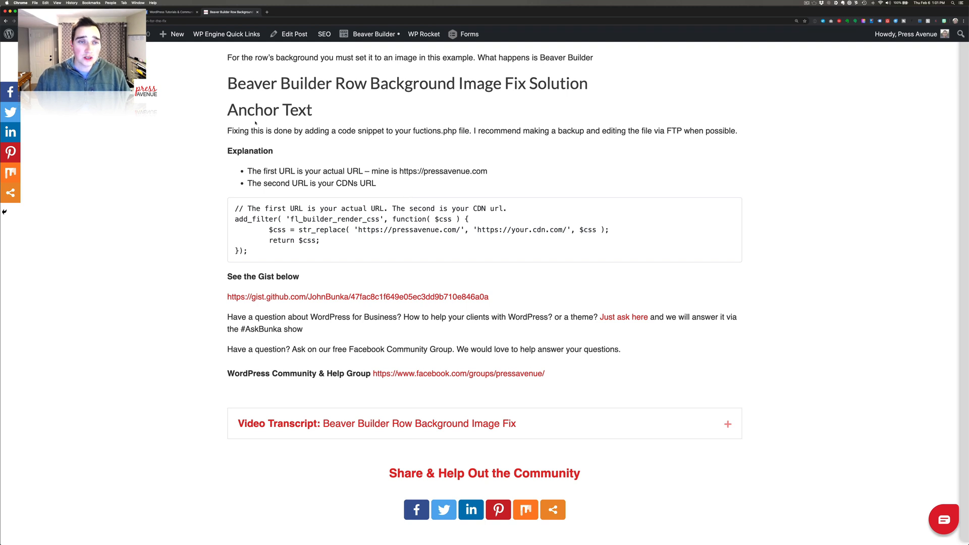
pyautogui.moveTo(248, 117); pyautogui.dragTo(225, 111)
pyautogui.click(341, 102)
pyautogui.click(462, 131)
# Reopen the post for editing and check the target of the TL;DR link.
pyautogui.scroll(15, 435, 148)
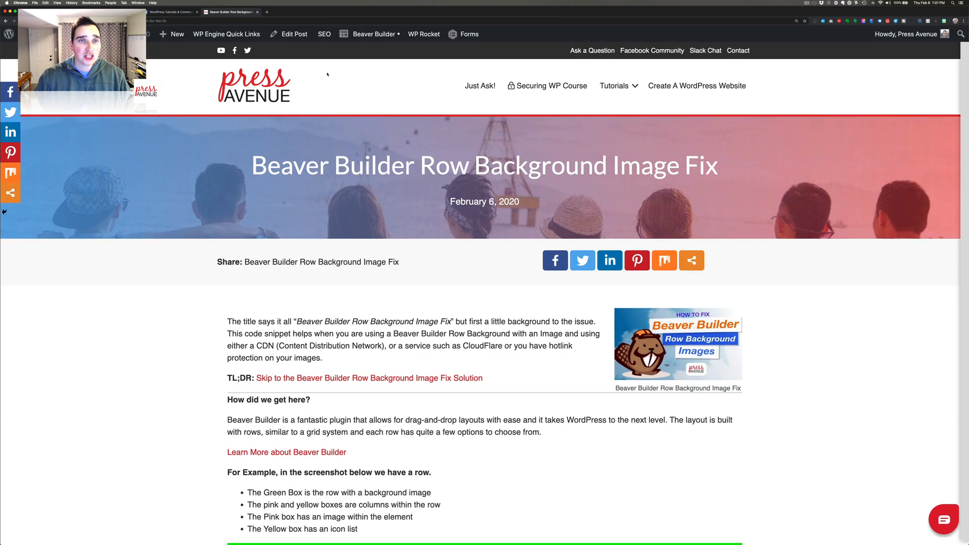
pyautogui.click(292, 34)
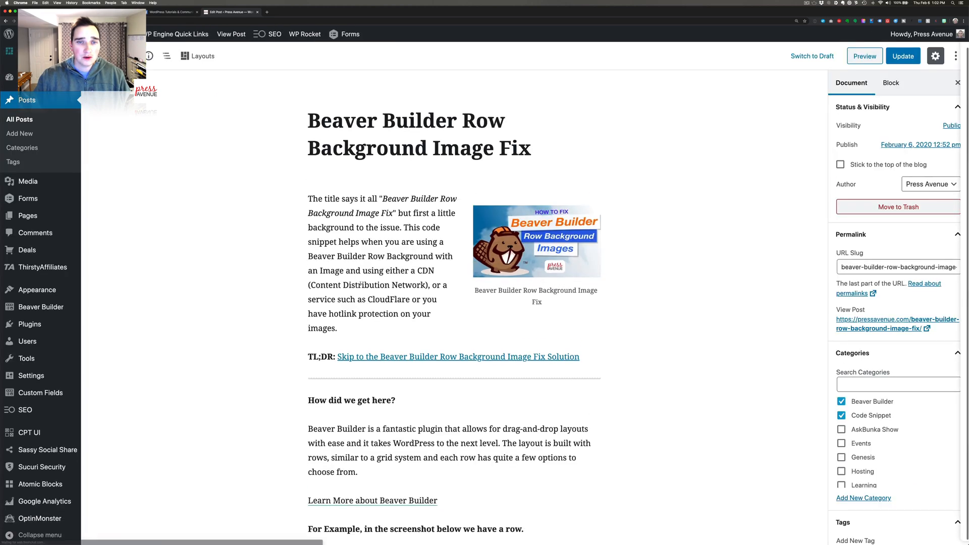
pyautogui.scroll(-3, 435, 341)
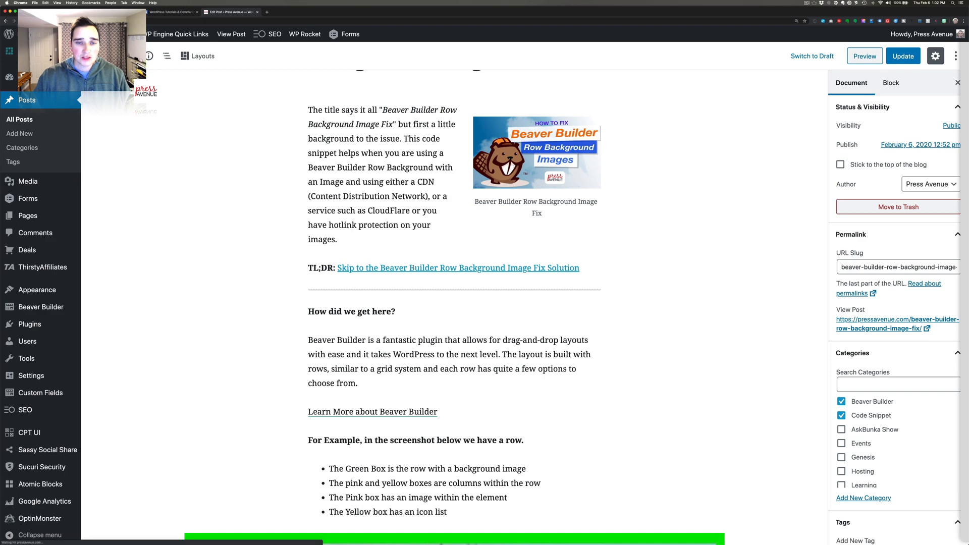
pyautogui.click(415, 268)
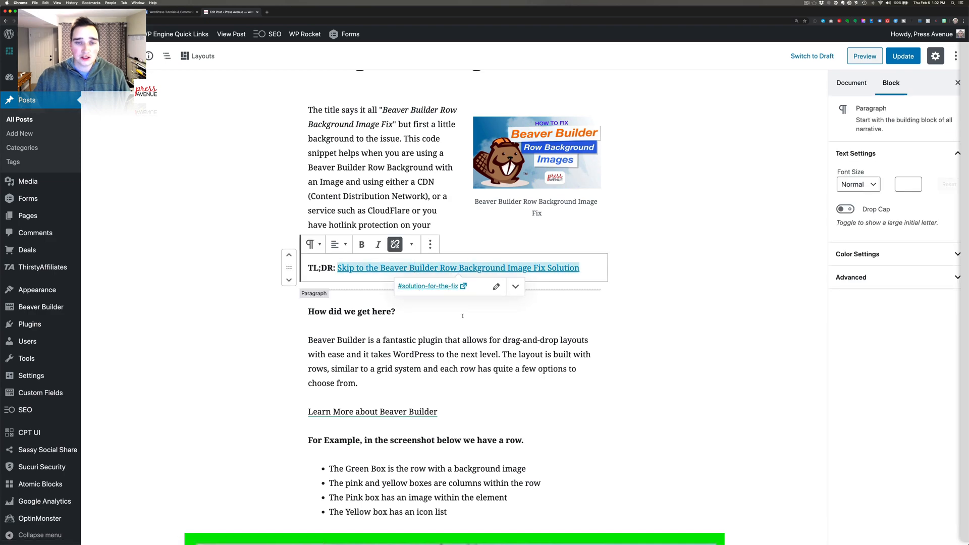
# Remove the "Anchor Text" heading block below the Beaver Builder Row Background Image Fix Solution heading.
pyautogui.scroll(-5, 465, 315)
pyautogui.scroll(-20, 465, 315)
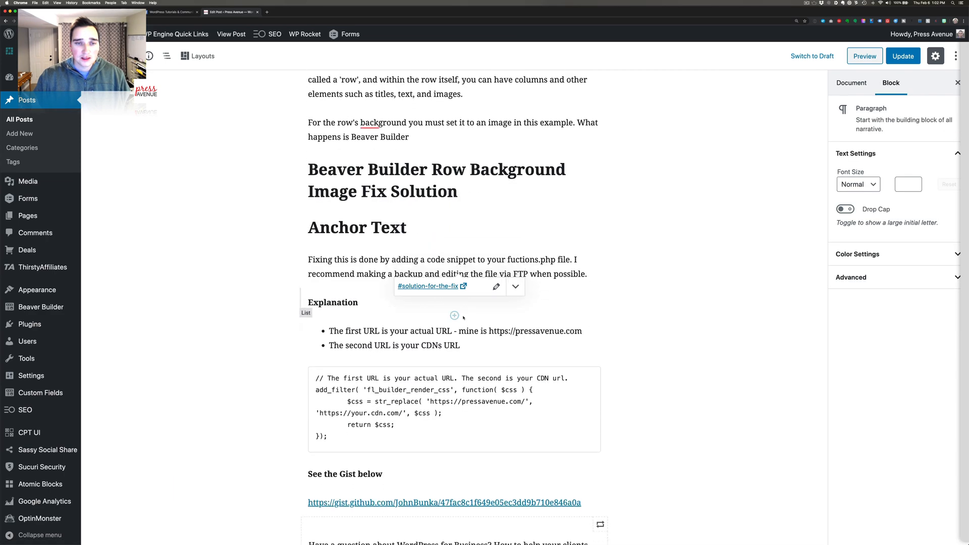
pyautogui.click(403, 224)
pyautogui.click(456, 201)
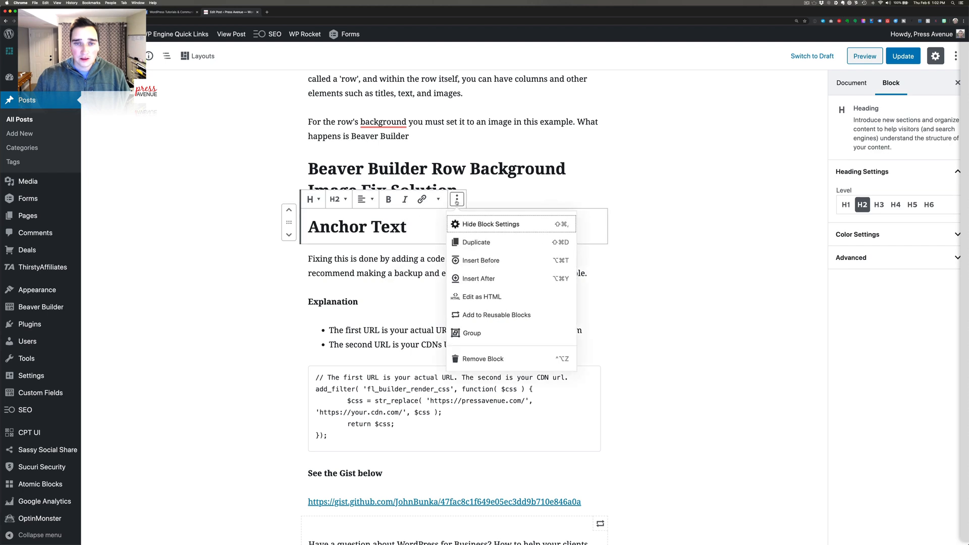
pyautogui.click(506, 355)
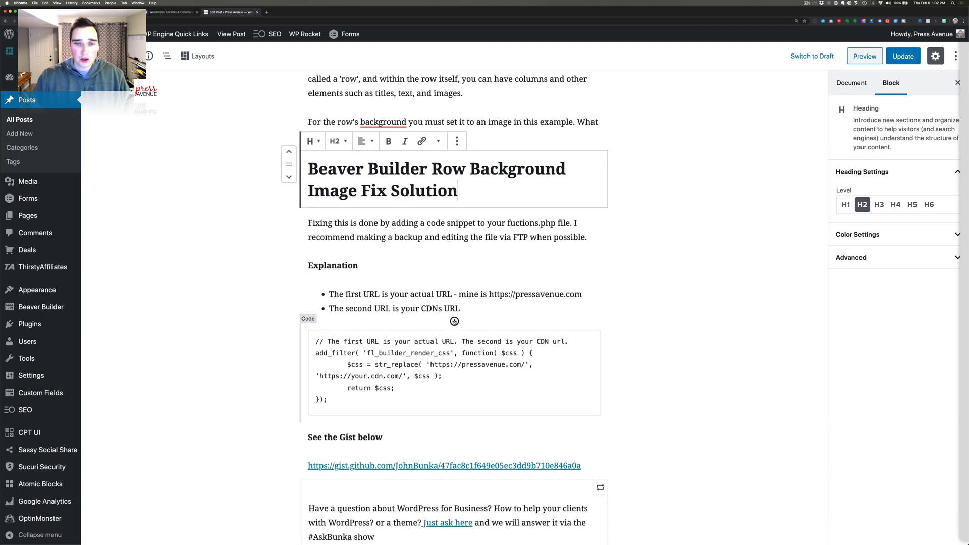
# Insert a Custom HTML block between the Explanation list and the code snippet.
pyautogui.click(454, 321)
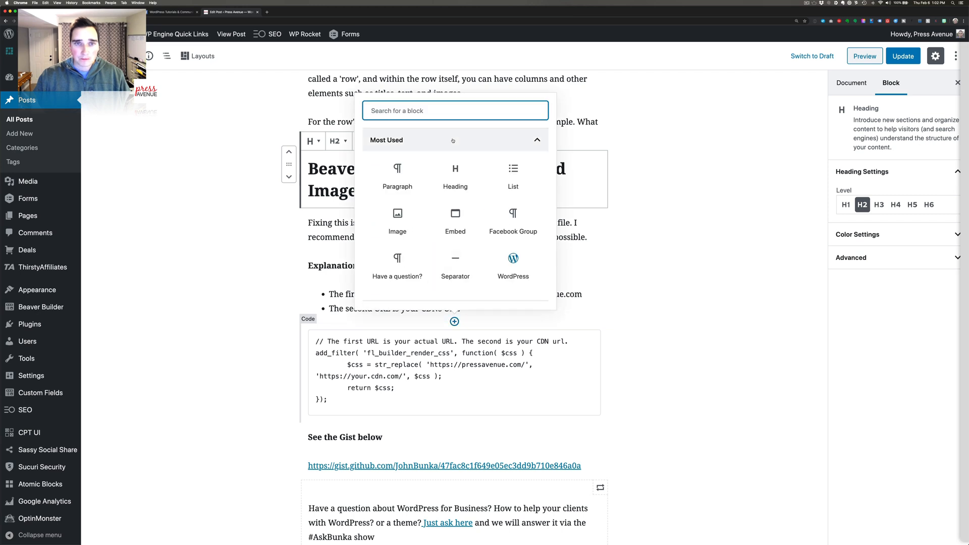
pyautogui.write('html')
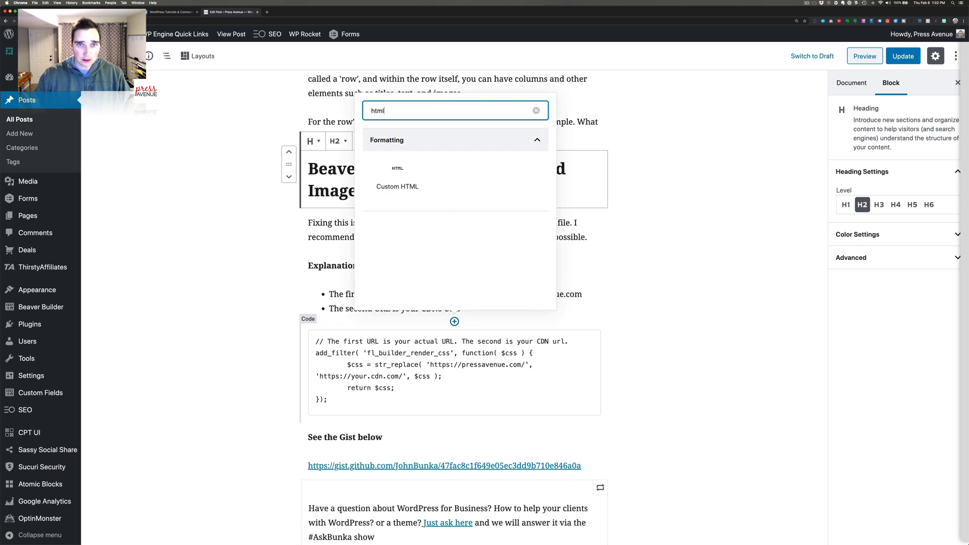
pyautogui.click(392, 185)
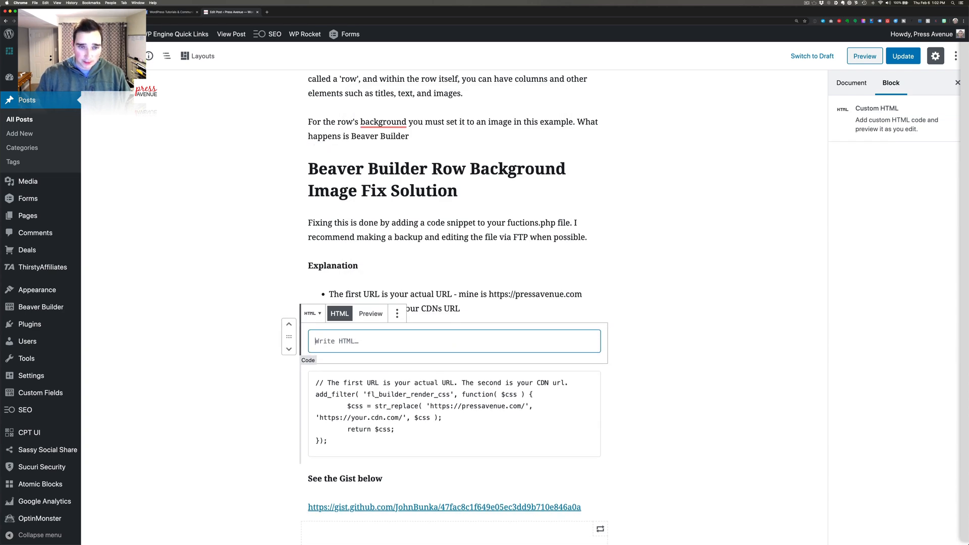
# Write the anchor tag <a id="solution-for-the-fix"></a> in the Custom HTML block.
pyautogui.write('<a')
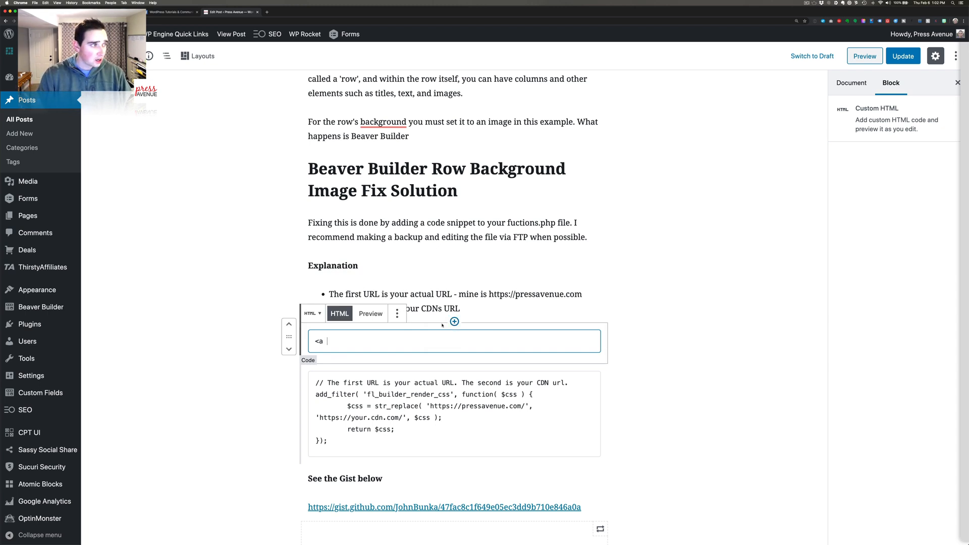
pyautogui.write('id')
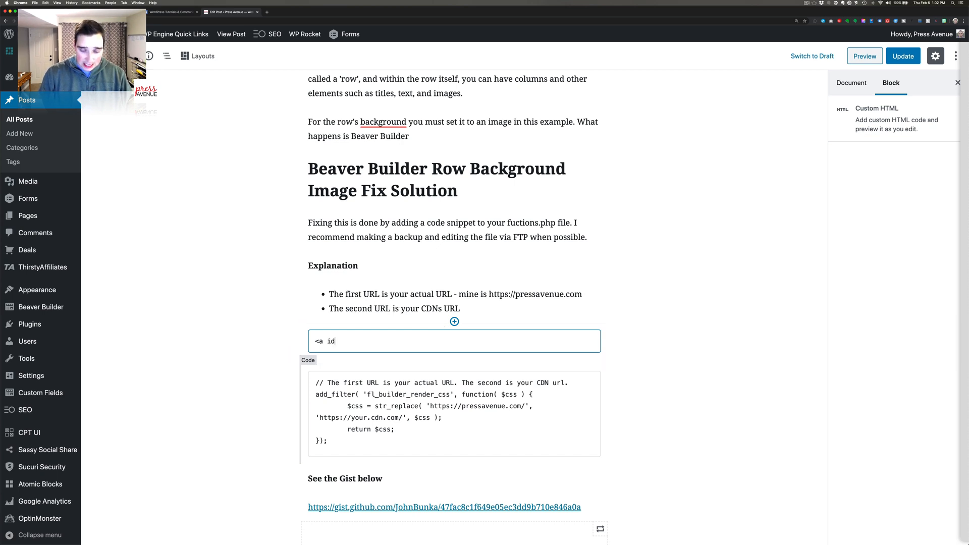
pyautogui.write('=""')
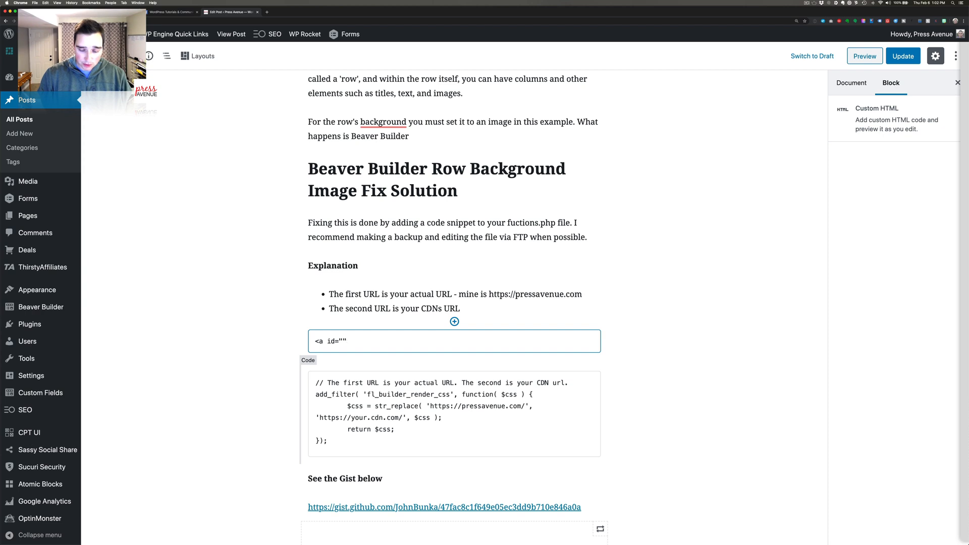
pyautogui.write('></a>')
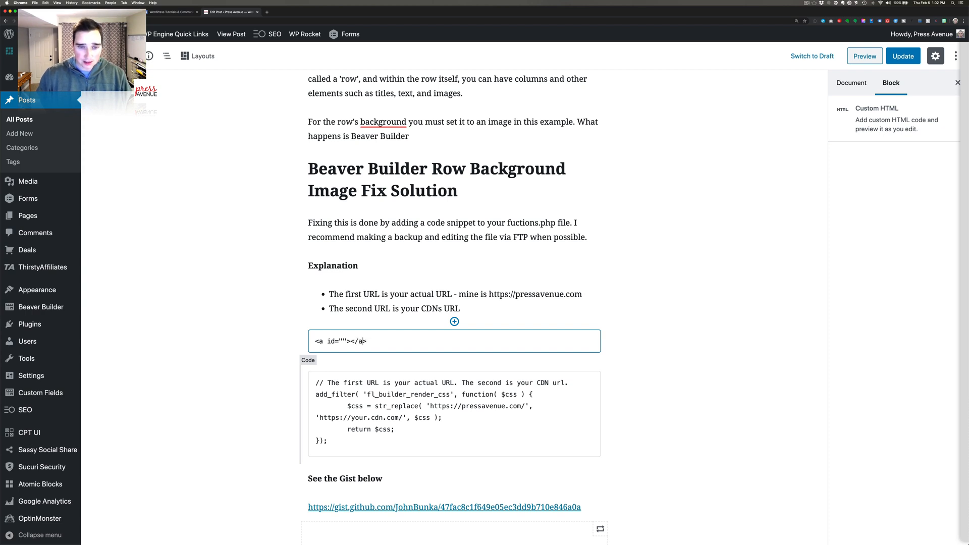
pyautogui.write('solution-for-the-fix')
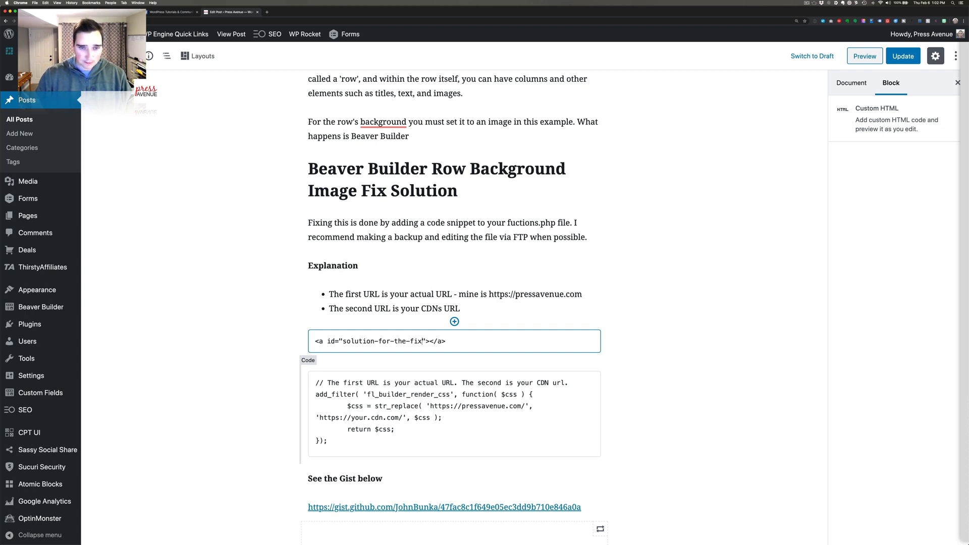
# Preview the Custom HTML block containing the anchor tag and update the post.
pyautogui.click(629, 331)
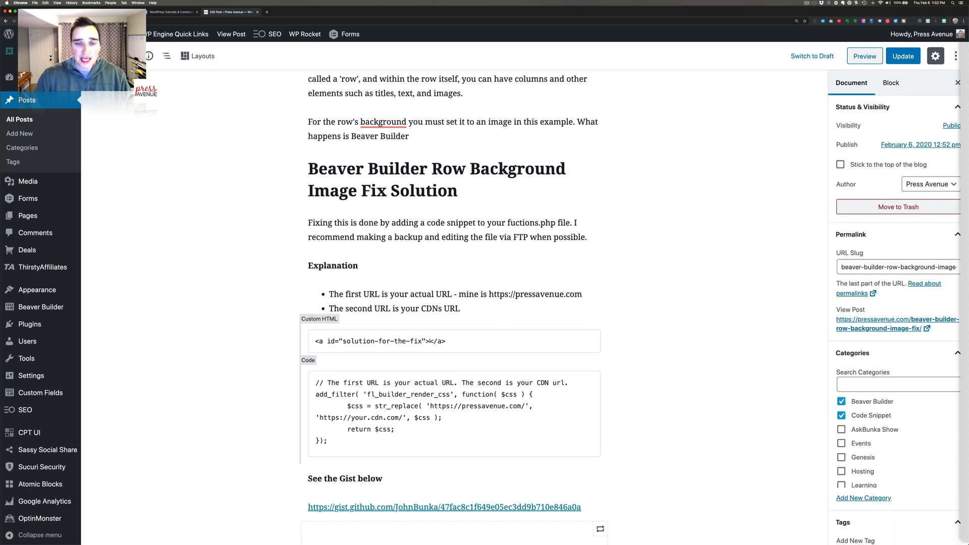
pyautogui.click(430, 341)
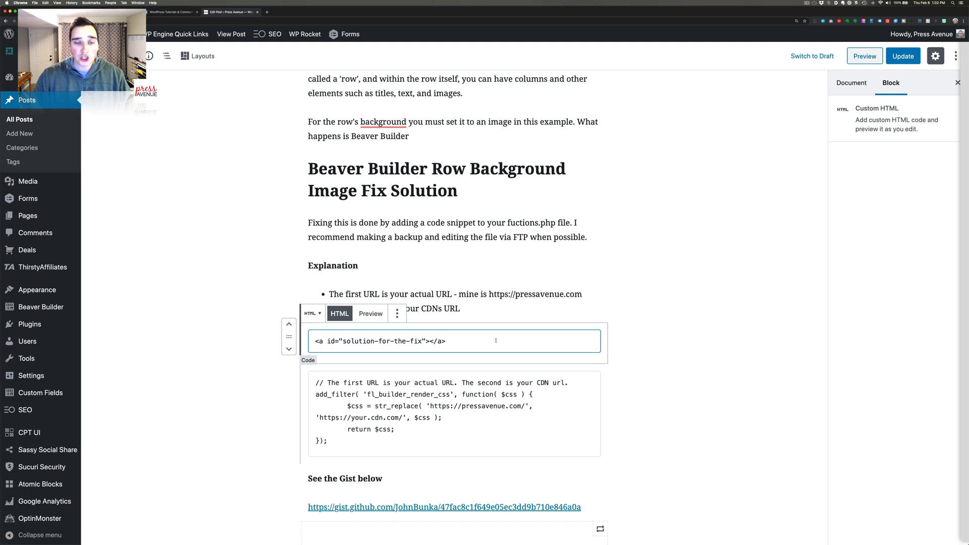
pyautogui.click(374, 314)
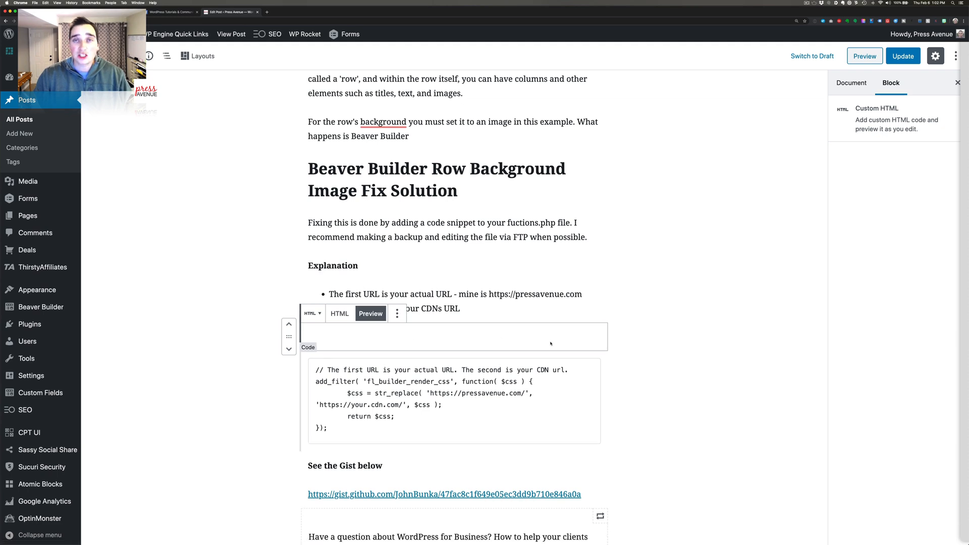
pyautogui.press('super+s')
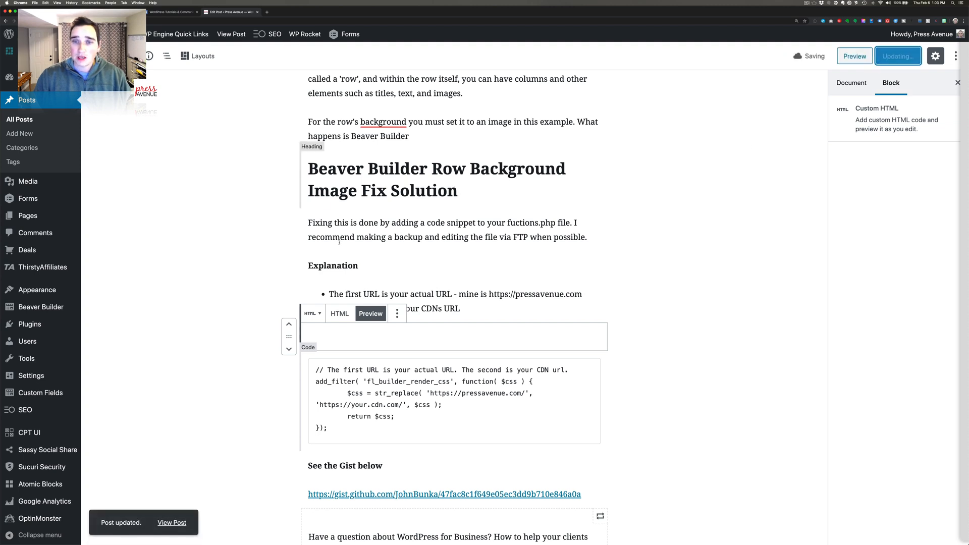
# View the published post and follow its TL;DR link to check where it lands relative to the code snippet.
pyautogui.click(171, 522)
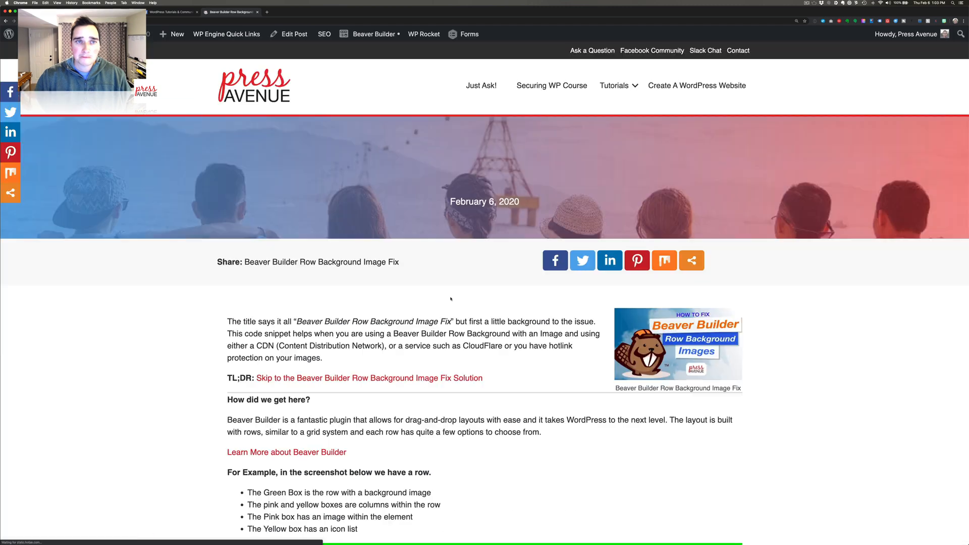
pyautogui.click(401, 305)
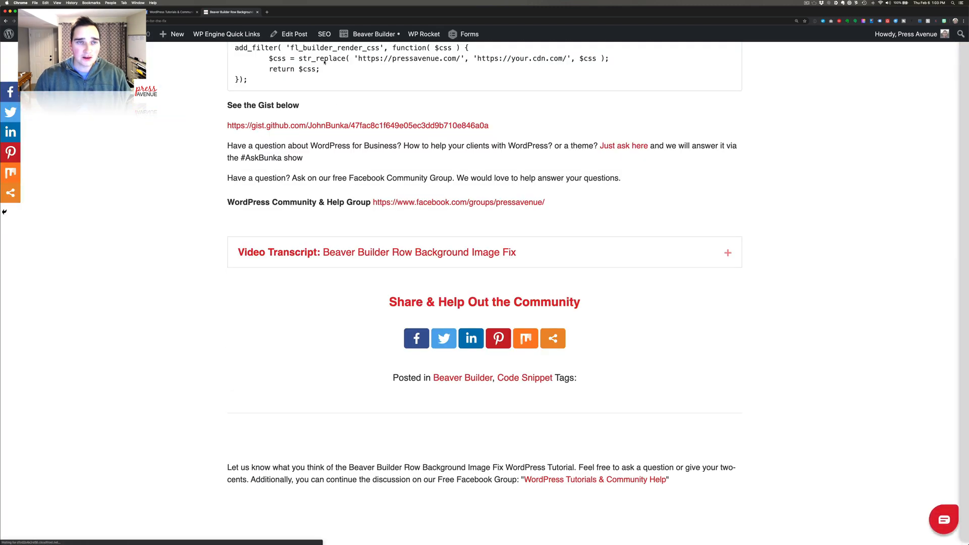
pyautogui.scroll(1, 279, 58)
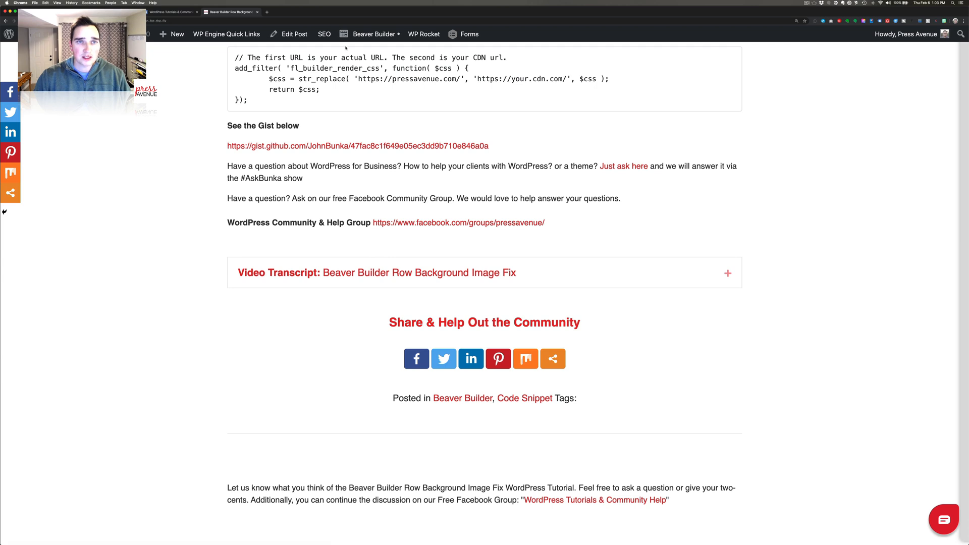
pyautogui.moveTo(247, 57); pyautogui.dragTo(332, 78)
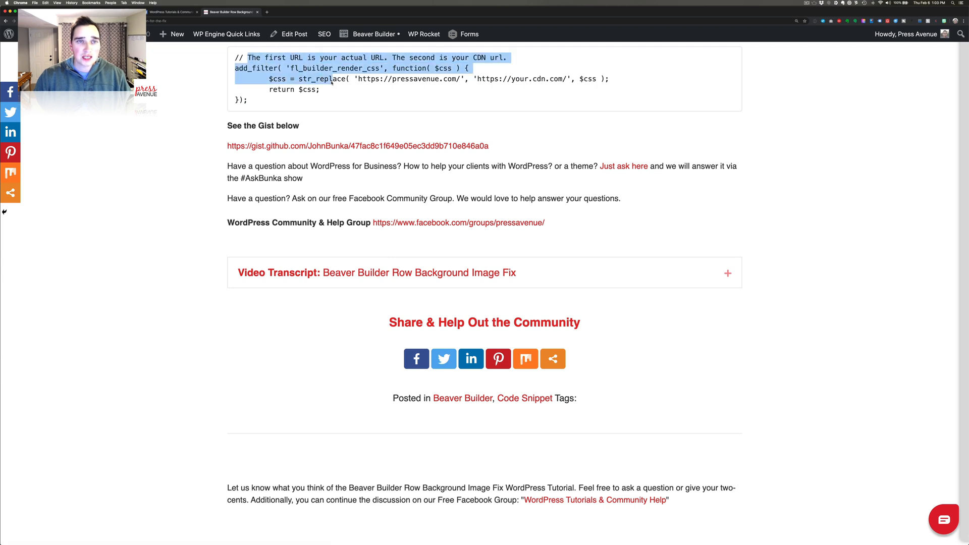
pyautogui.scroll(5, 260, 158)
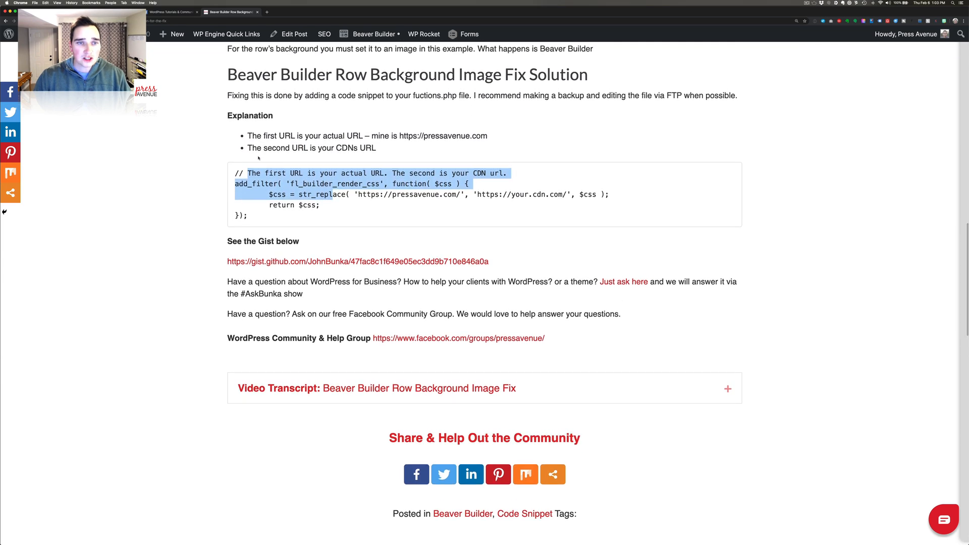
pyautogui.click(283, 159)
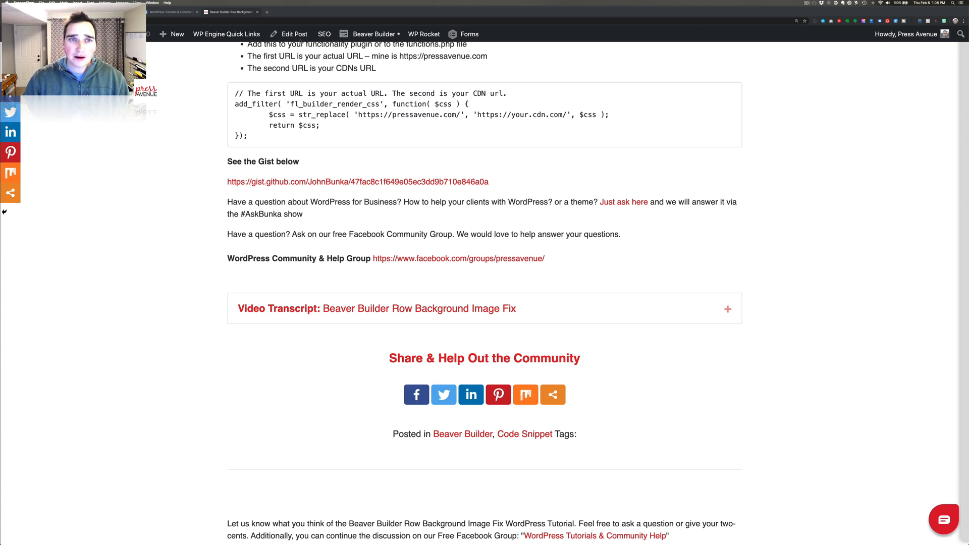
# Reopen the post for editing and check which advanced settings the opening paragraph block offers.
pyautogui.click(289, 34)
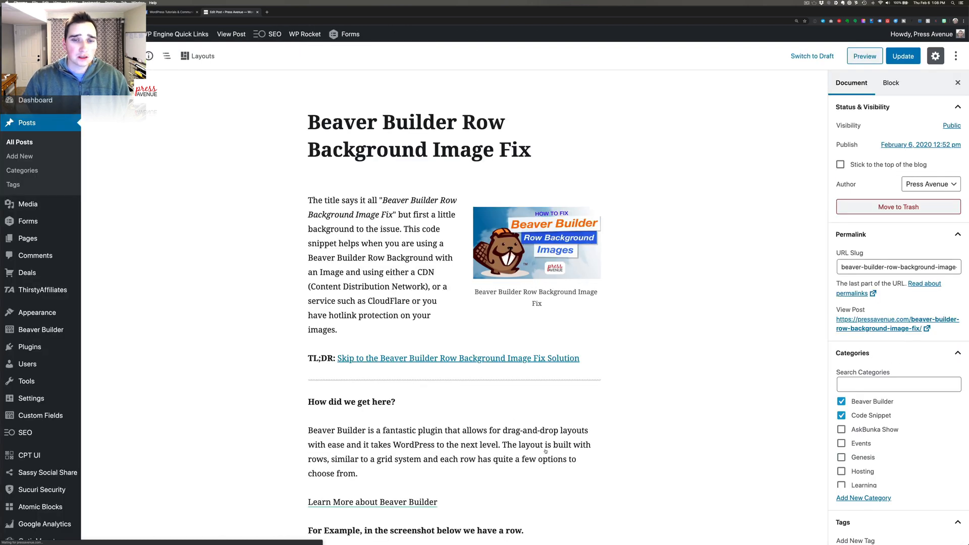
pyautogui.click(337, 210)
pyautogui.click(880, 277)
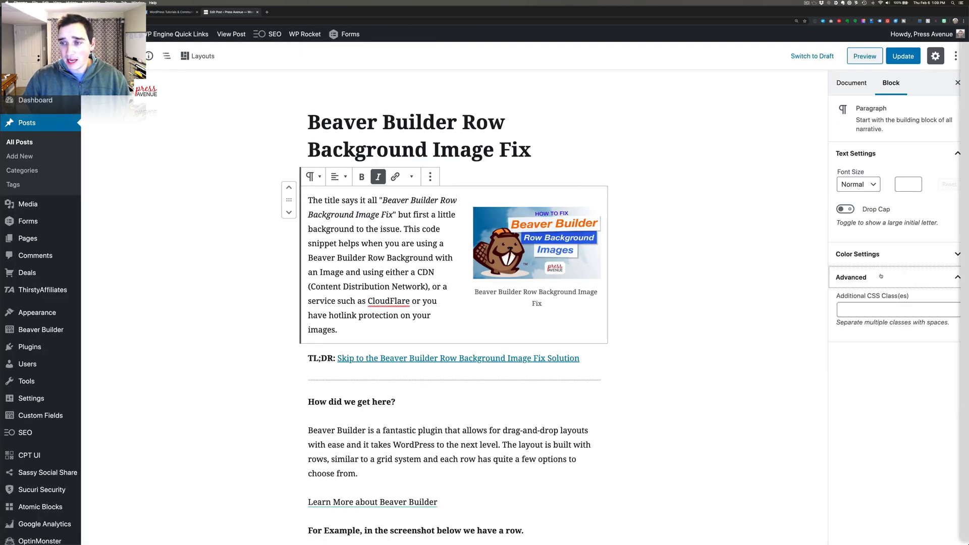
pyautogui.click(879, 310)
# Compare the HTML Anchor setting of the Beaver Builder Row Background Image Fix Solution heading with the Custom HTML anchor block below it.
pyautogui.scroll(-10, 421, 233)
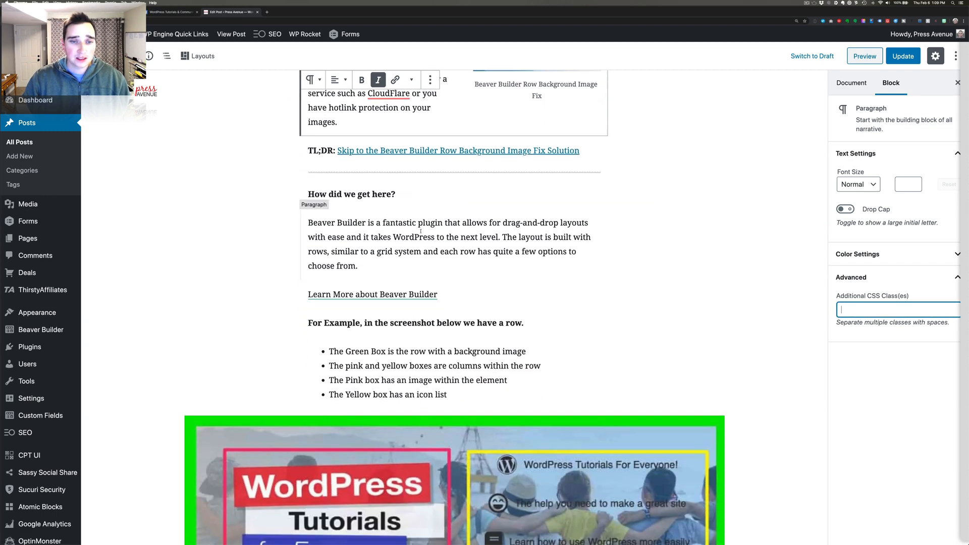
pyautogui.scroll(-10, 421, 233)
pyautogui.click(515, 204)
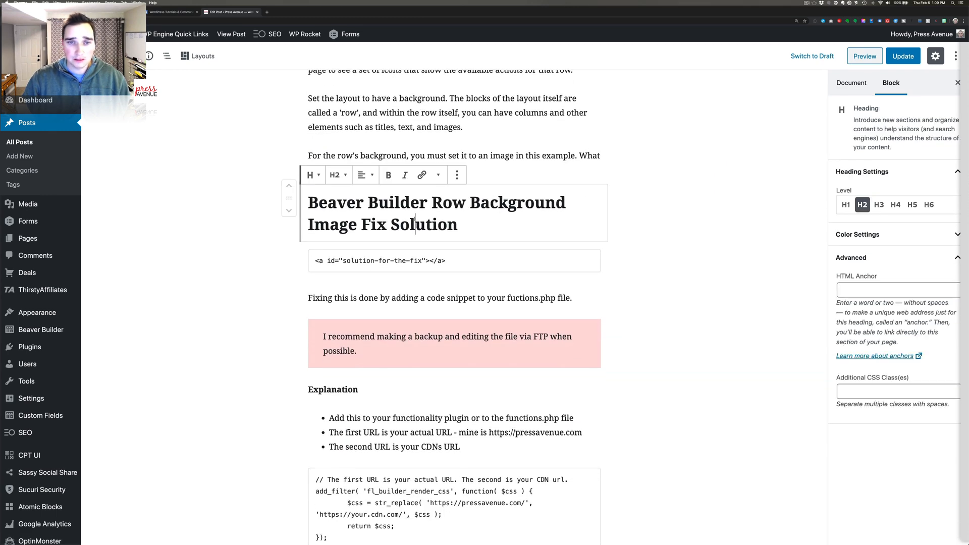
pyautogui.click(867, 289)
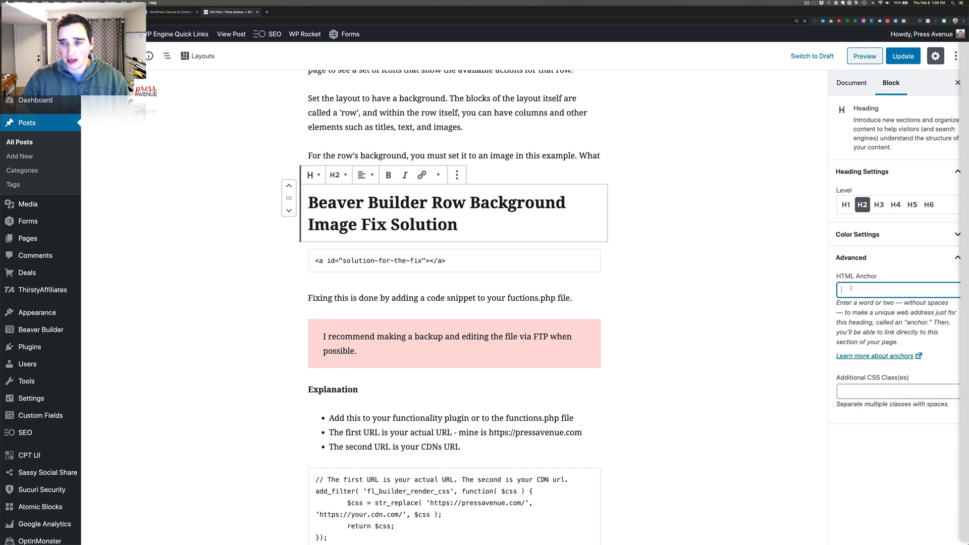
pyautogui.click(440, 260)
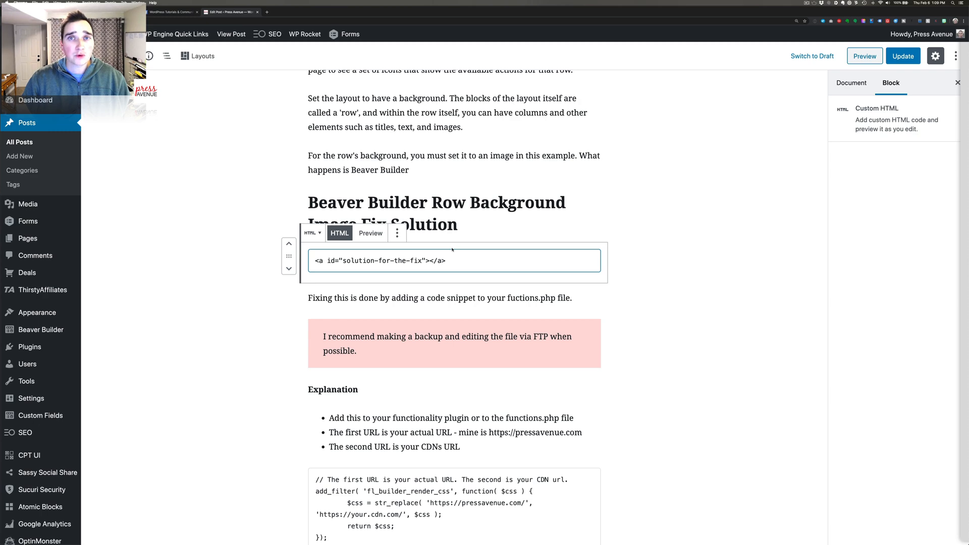
# Switch to the WordPress Tutorials & Community Help group on Facebook and browse its discussion posts.
pyautogui.click(174, 12)
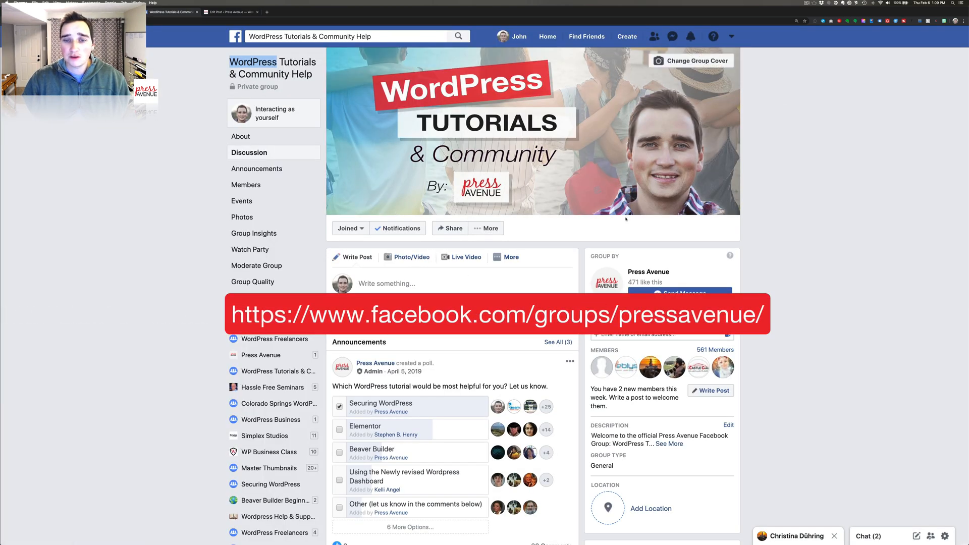
pyautogui.scroll(-10, 620, 222)
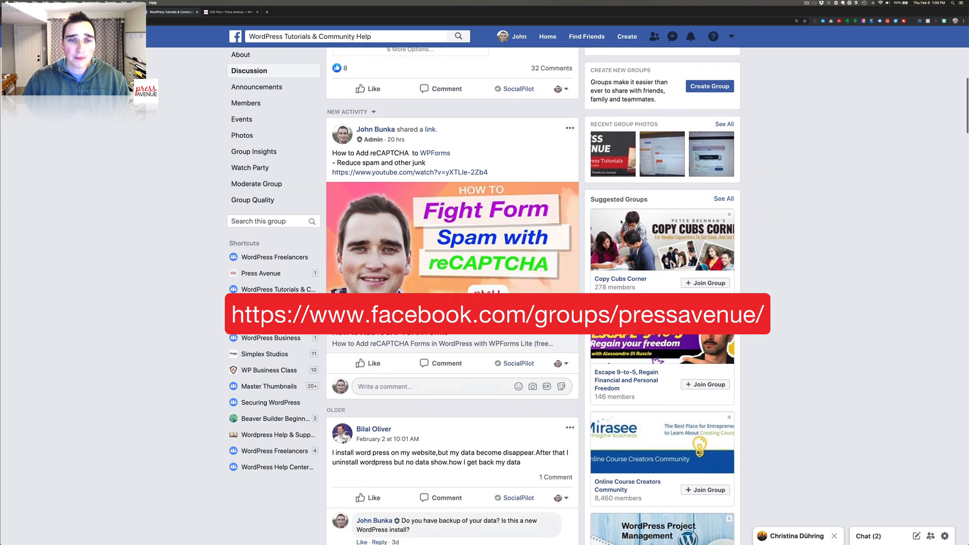
pyautogui.scroll(-5, 621, 222)
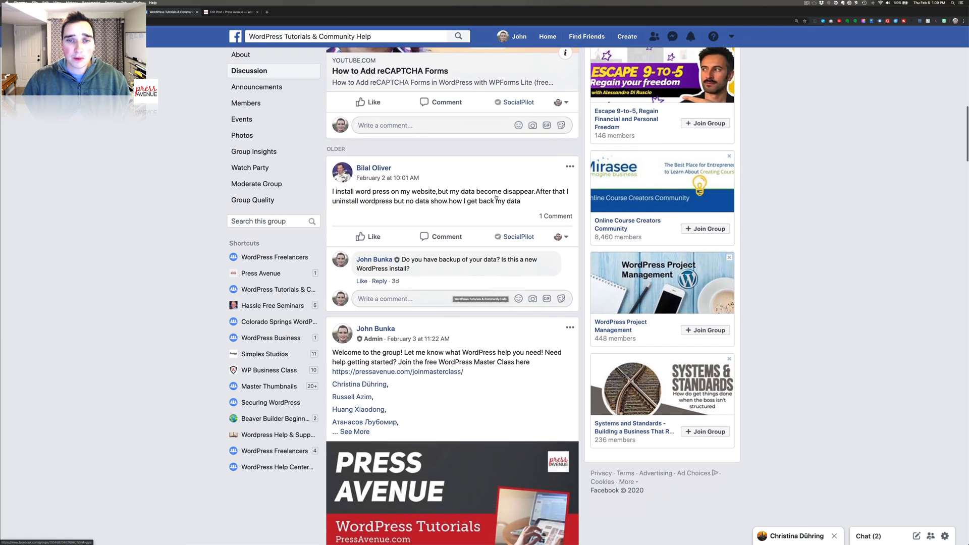